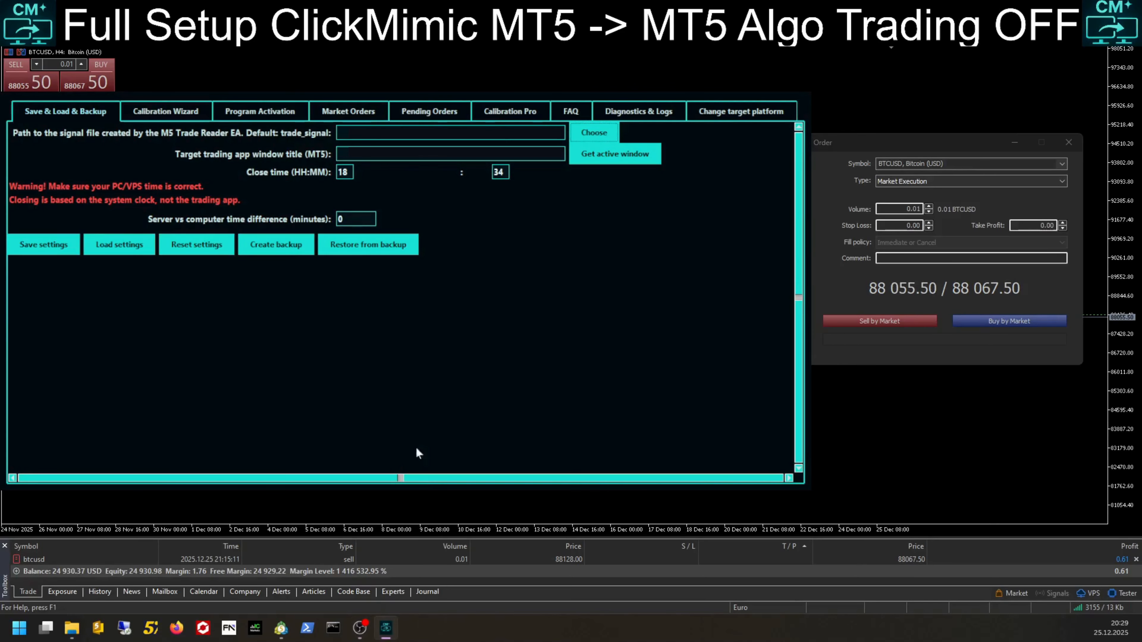
Step: Set the signal file path by pasting the terminal's MQL5 folder path into the folder chooser and opening the target folder
{"action": "left_click", "coordinate": [583, 135]}
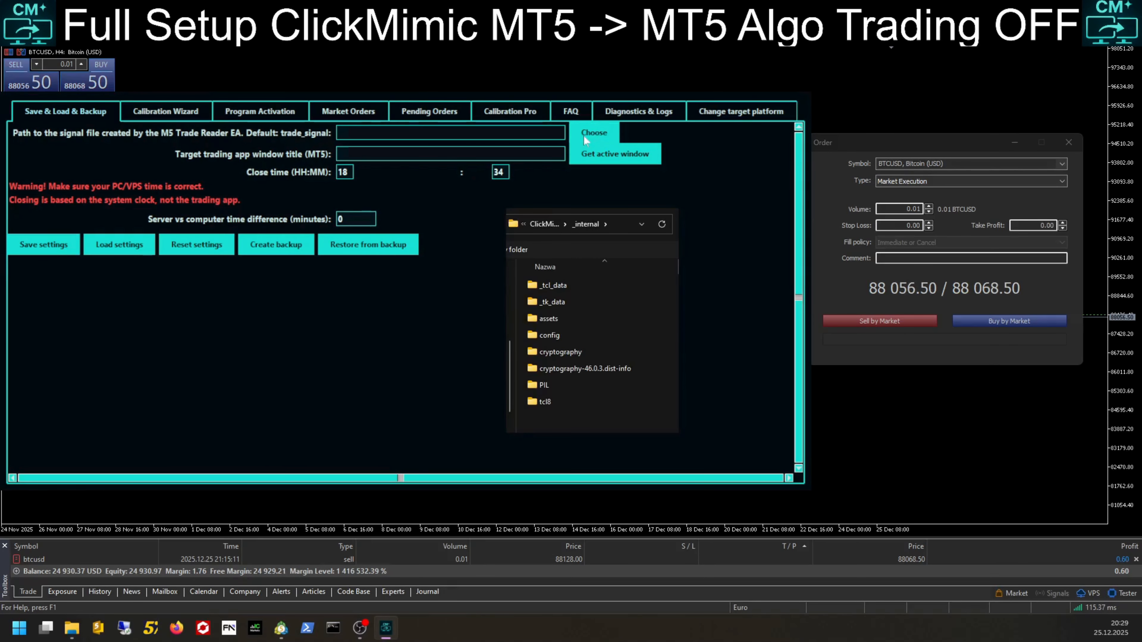
{"action": "left_click", "coordinate": [611, 224]}
{"action": "key", "text": "ctrl+v"}
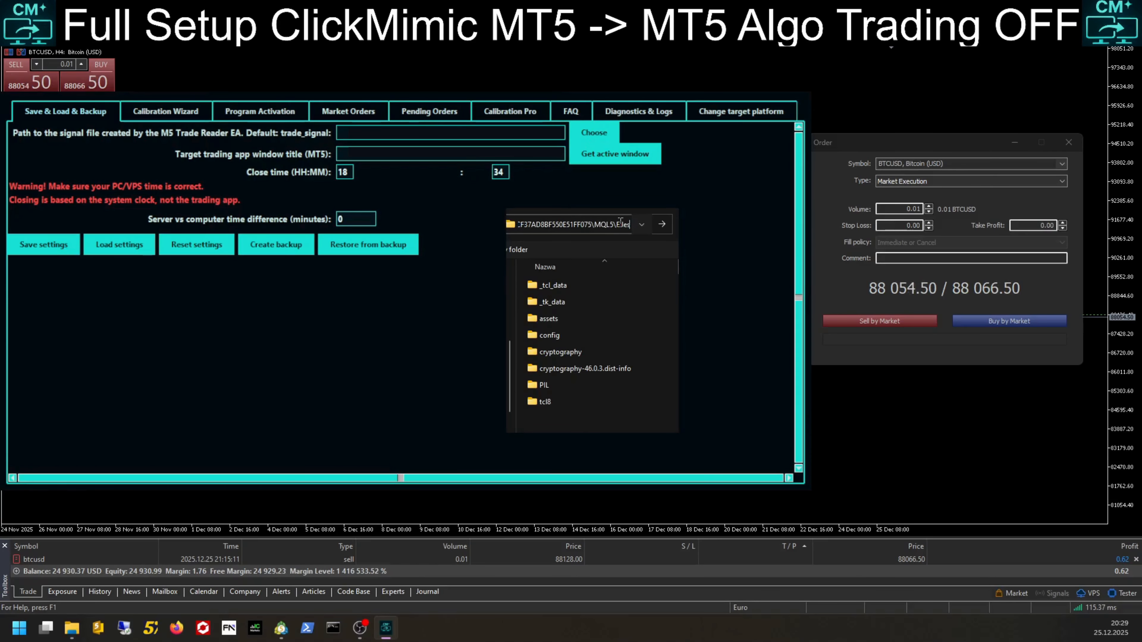
{"action": "key", "text": "Return"}
{"action": "double_click", "coordinate": [564, 285]}
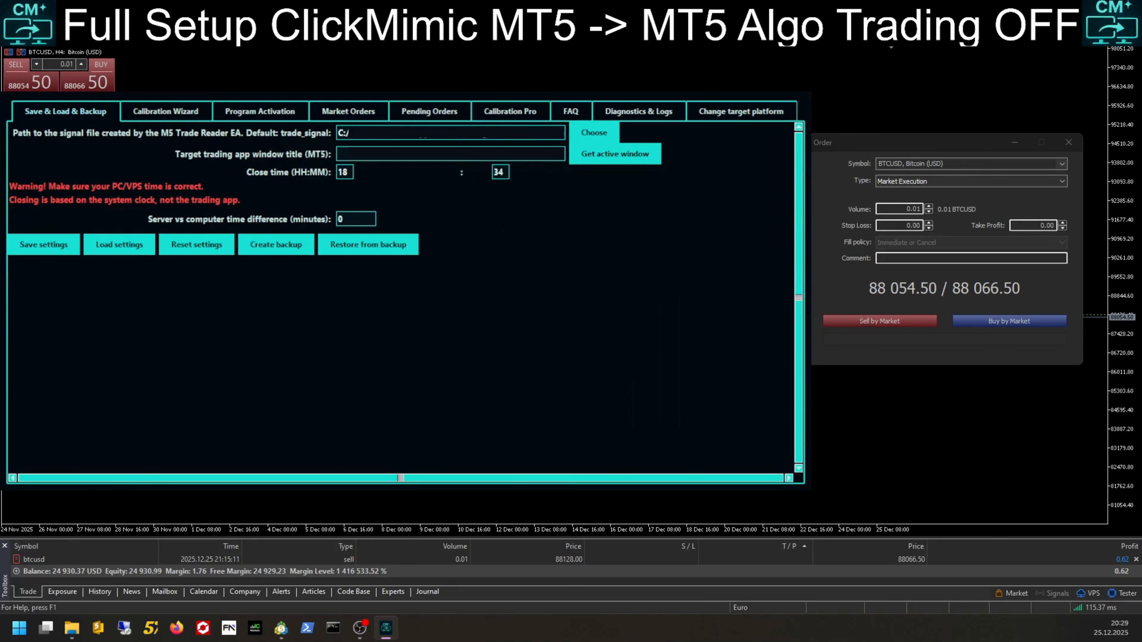
Step: Capture the MT5 terminal as the target trading app window and confirm the save
{"action": "left_click", "coordinate": [522, 382]}
{"action": "key", "text": "alt+Tab"}
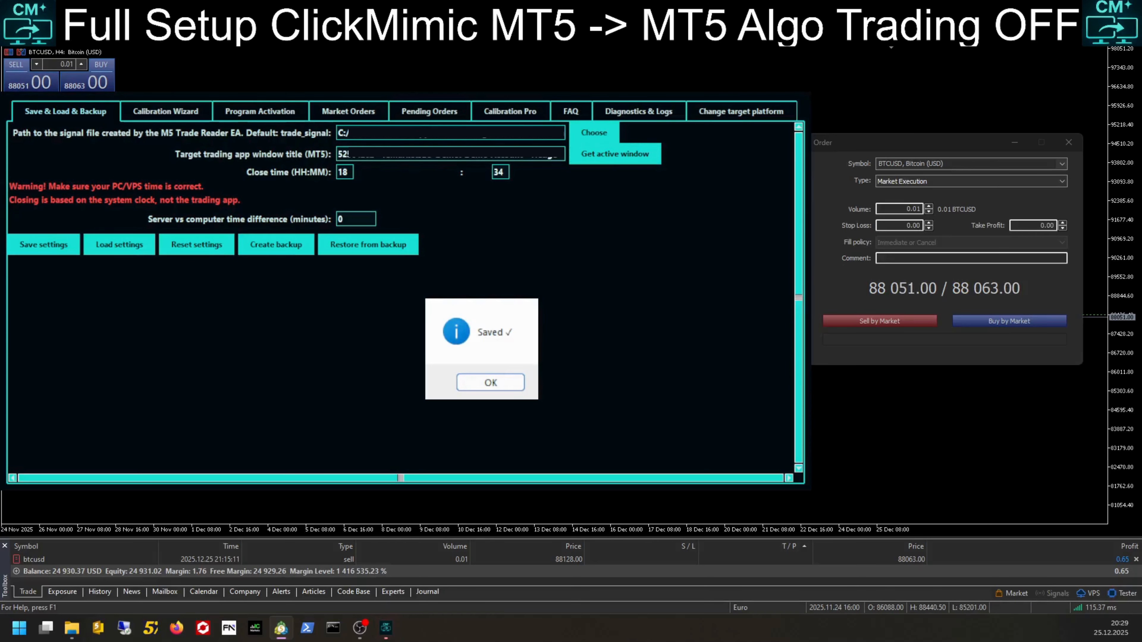
{"action": "left_click", "coordinate": [490, 383]}
Step: Under Market Orders, record the order window's Sell by Market button for Market – Sell
{"action": "left_click", "coordinate": [348, 112]}
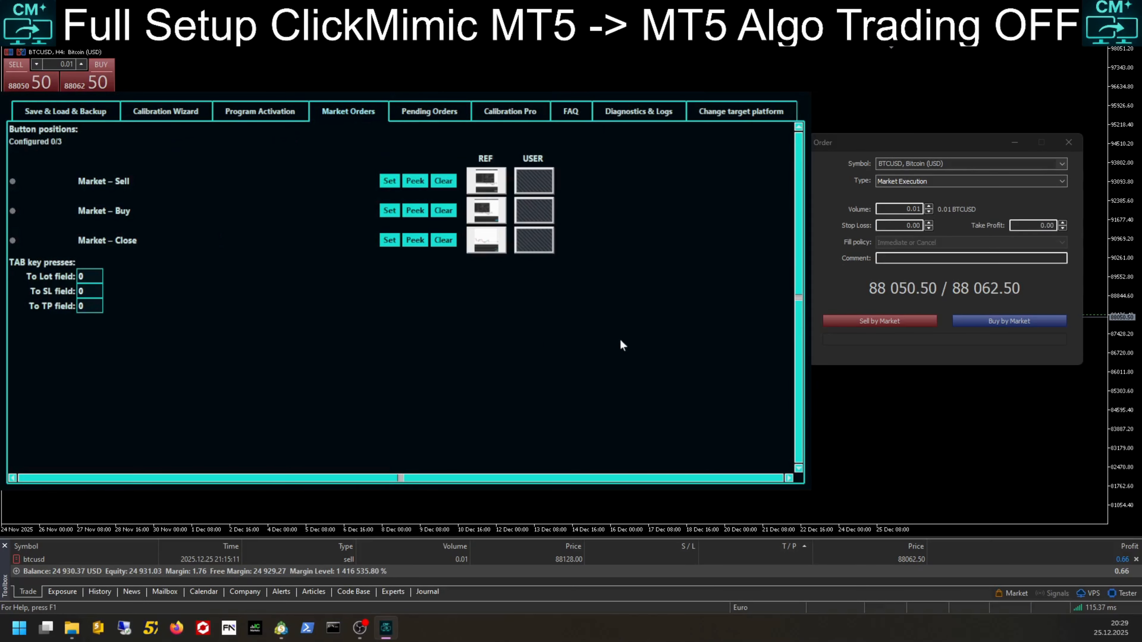
{"action": "left_click", "coordinate": [389, 181]}
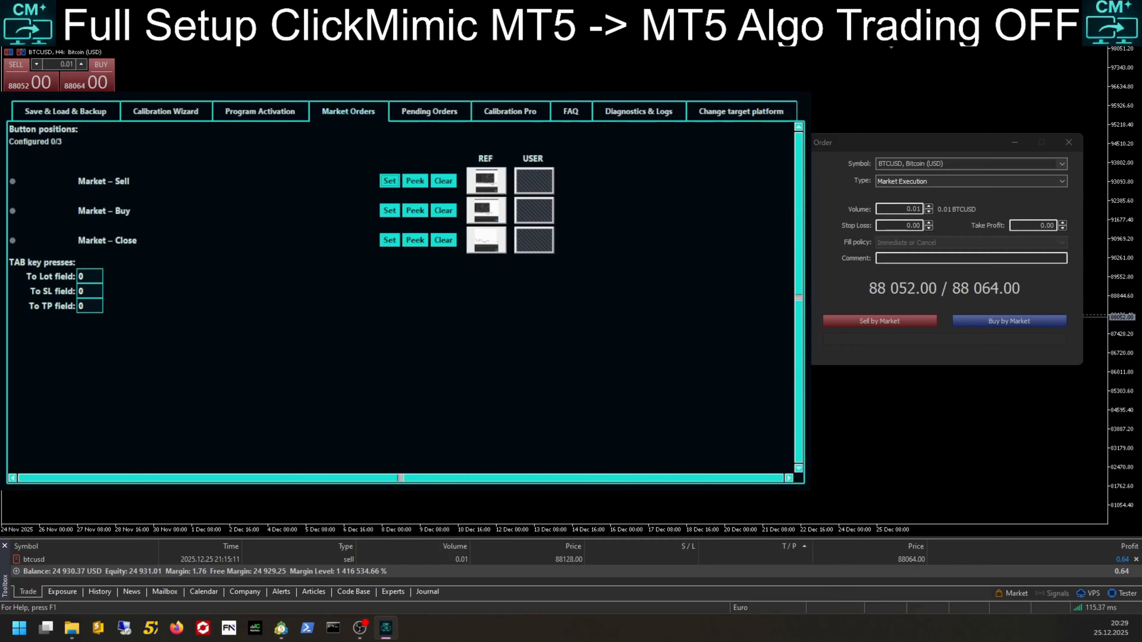
{"action": "left_click", "coordinate": [880, 321]}
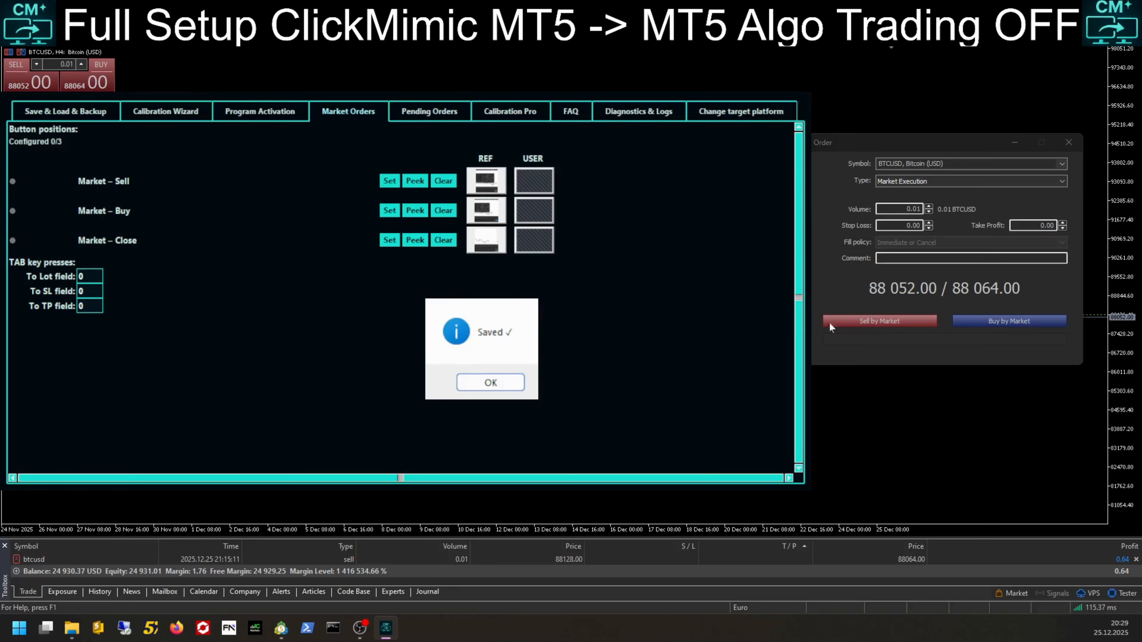
{"action": "left_click", "coordinate": [493, 384]}
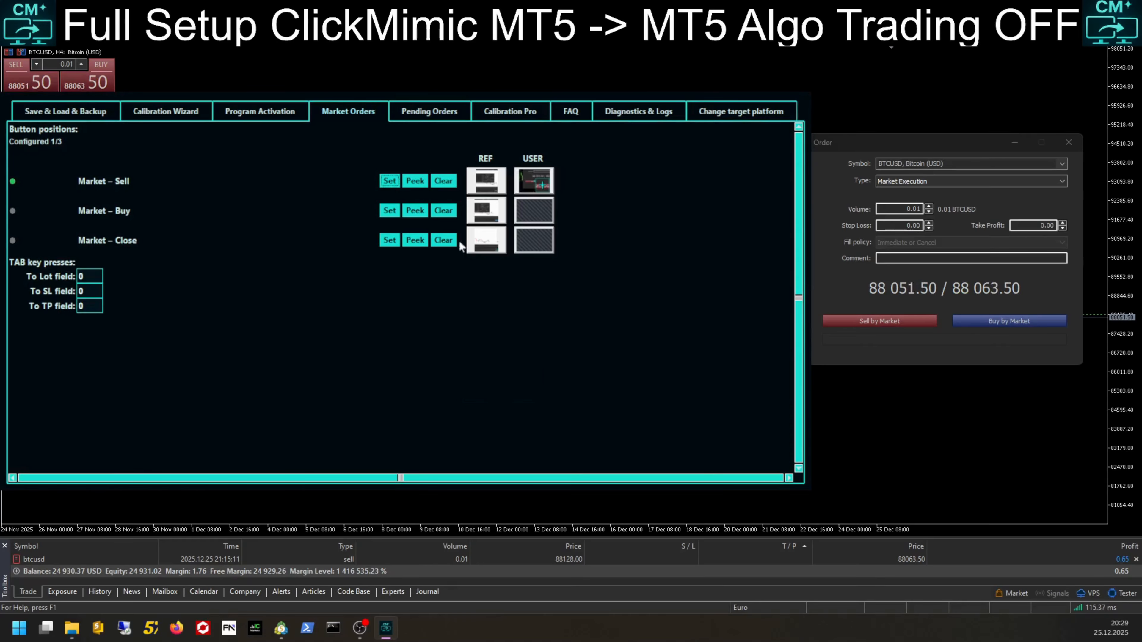
Step: Record the Buy by Market button for Market – Buy and the position close button for Market – Close
{"action": "left_click", "coordinate": [395, 212]}
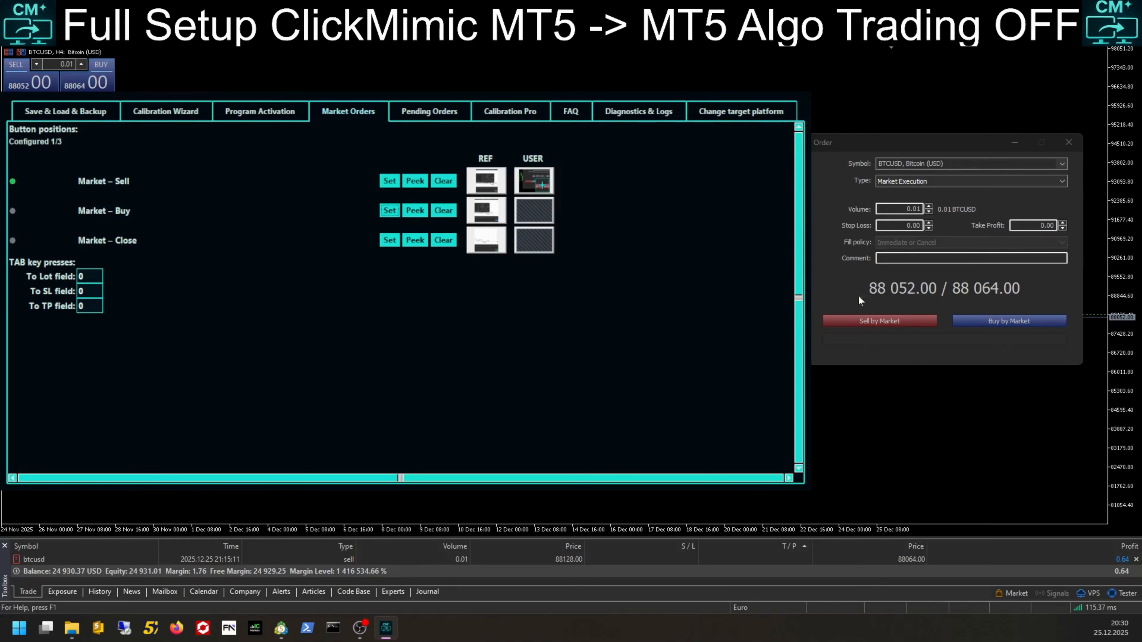
{"action": "left_click", "coordinate": [1009, 322]}
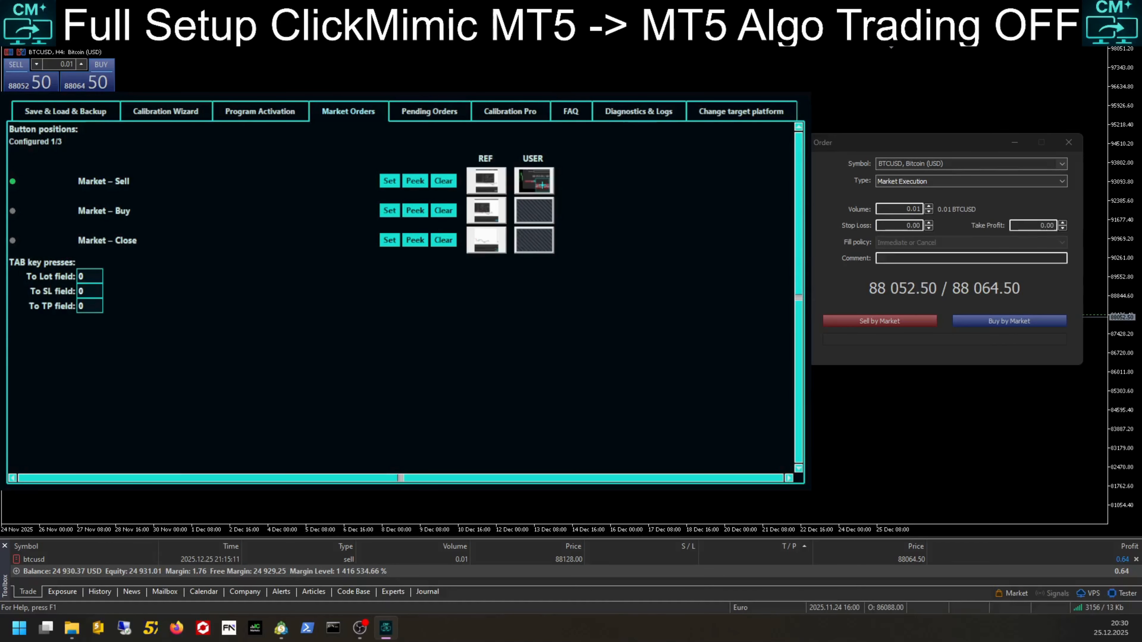
{"action": "left_click", "coordinate": [586, 369]}
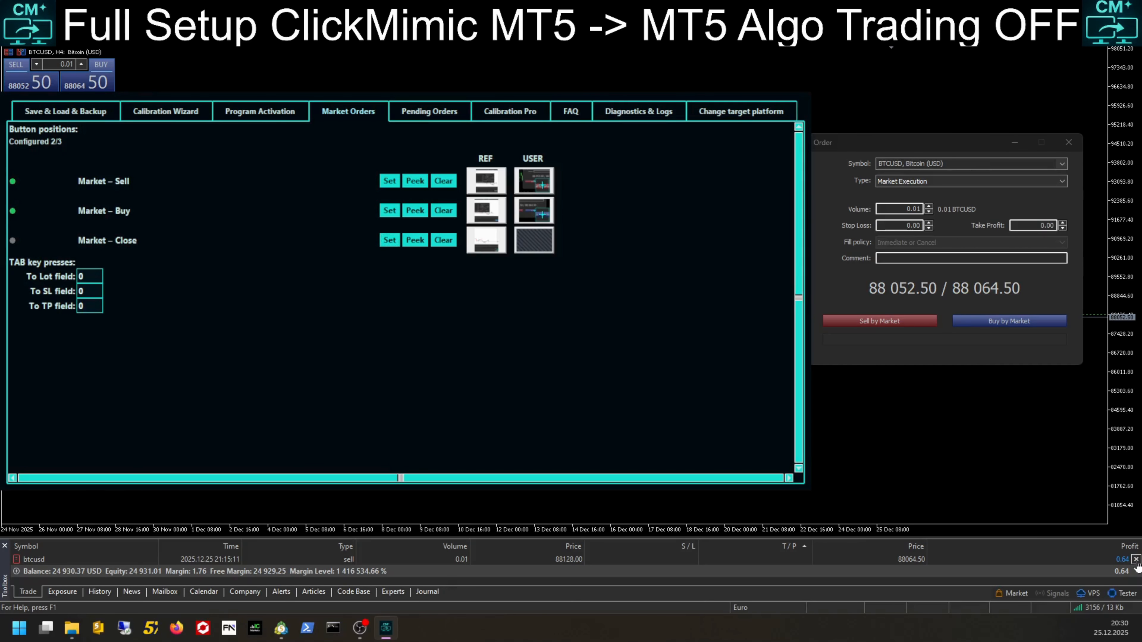
{"action": "left_click", "coordinate": [498, 382]}
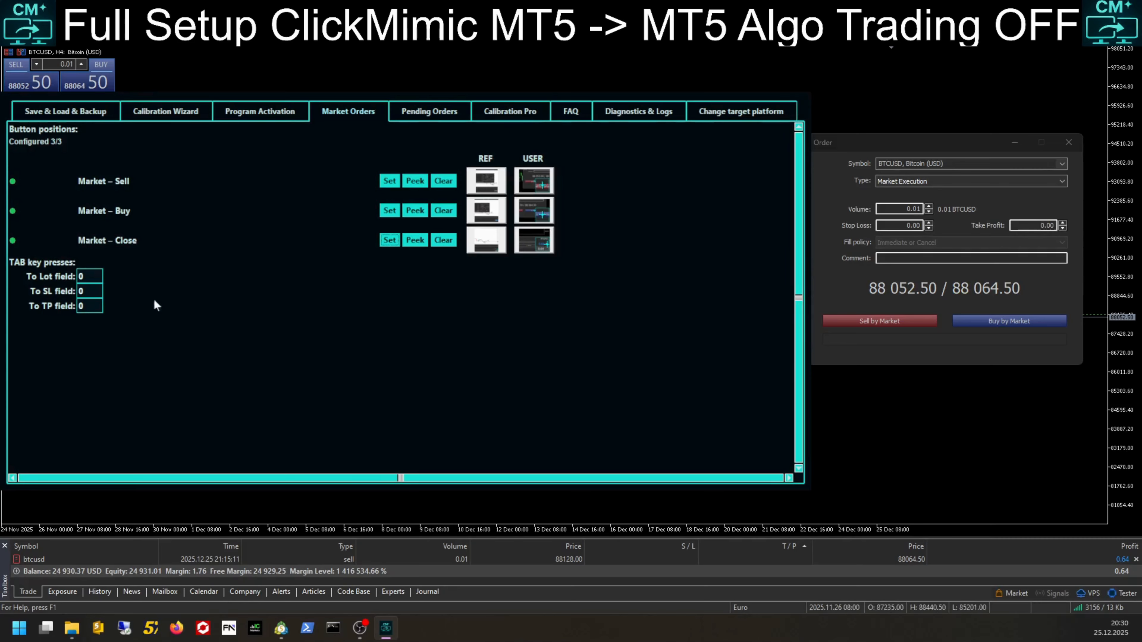
Step: Set the TAB key presses to 2 for the Lot field, 1 for the SL field and 1 for the TP field
{"action": "left_click_drag", "start_coordinate": [98, 286], "coordinate": [75, 277]}
{"action": "left_click", "coordinate": [85, 275]}
{"action": "type", "text": "2"}
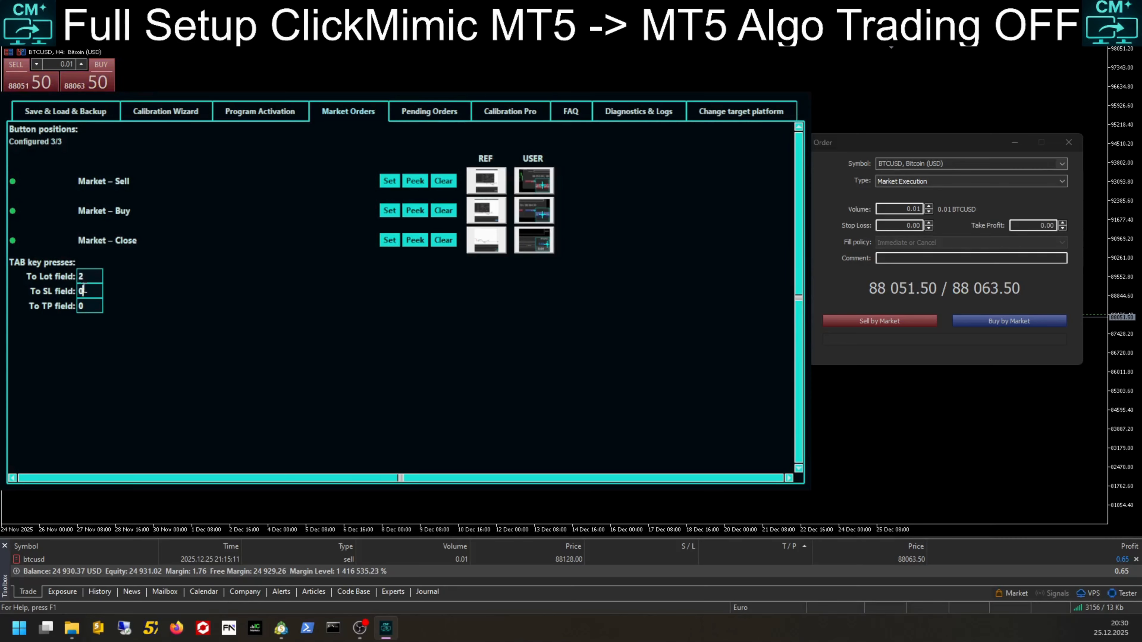
{"action": "key", "text": "Tab"}
{"action": "type", "text": "1"}
{"action": "key", "text": "Tab"}
{"action": "type", "text": "1"}
Step: Under Pending Orders, switch the order window type to Pending Order and record the type field for Type Market/Pending
{"action": "left_click", "coordinate": [412, 112]}
{"action": "left_click", "coordinate": [966, 182]}
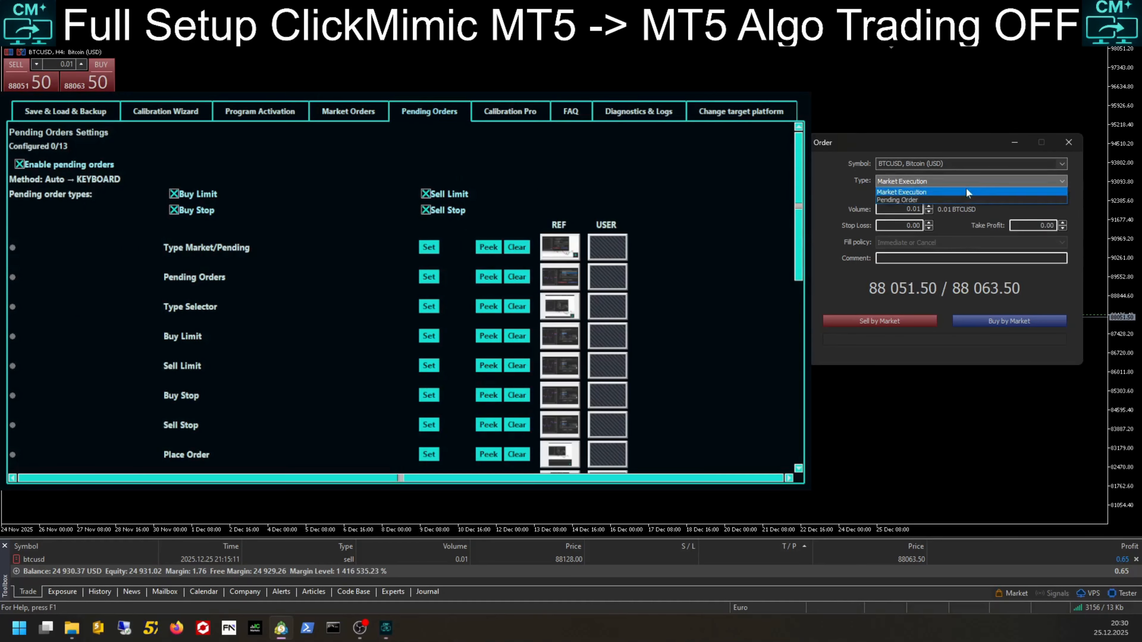
{"action": "left_click", "coordinate": [962, 196]}
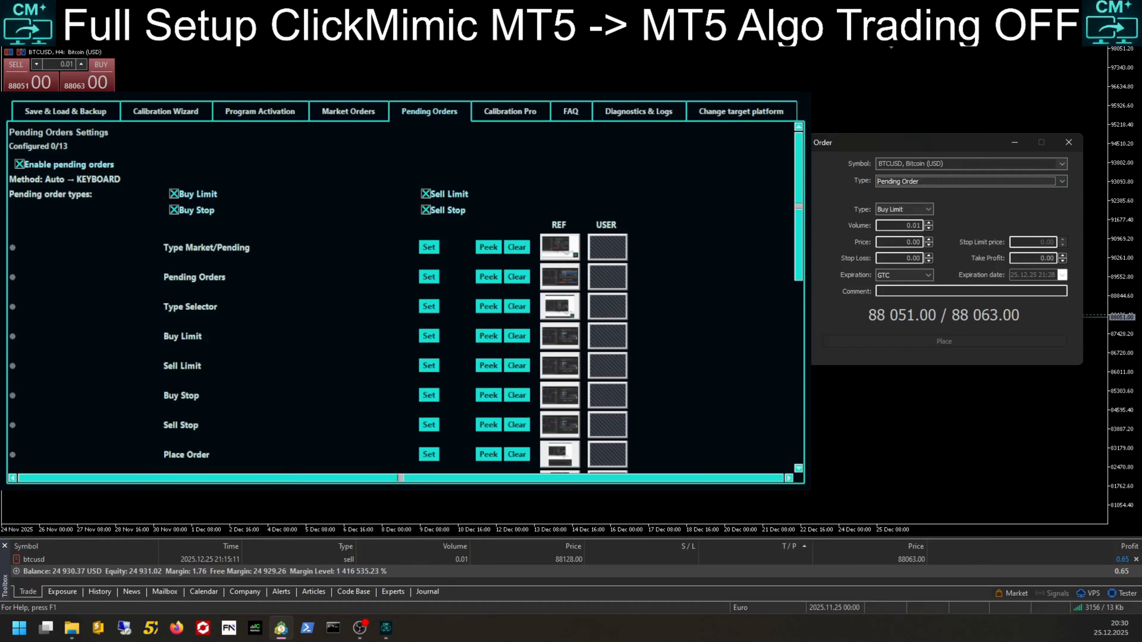
{"action": "left_click", "coordinate": [429, 247]}
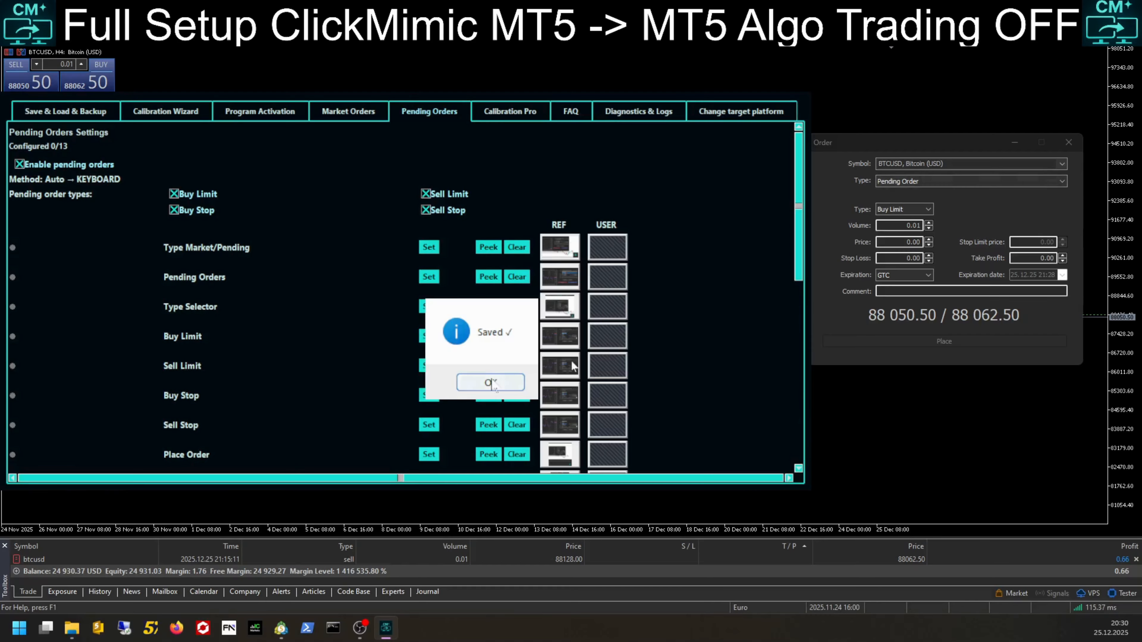
{"action": "left_click", "coordinate": [490, 379]}
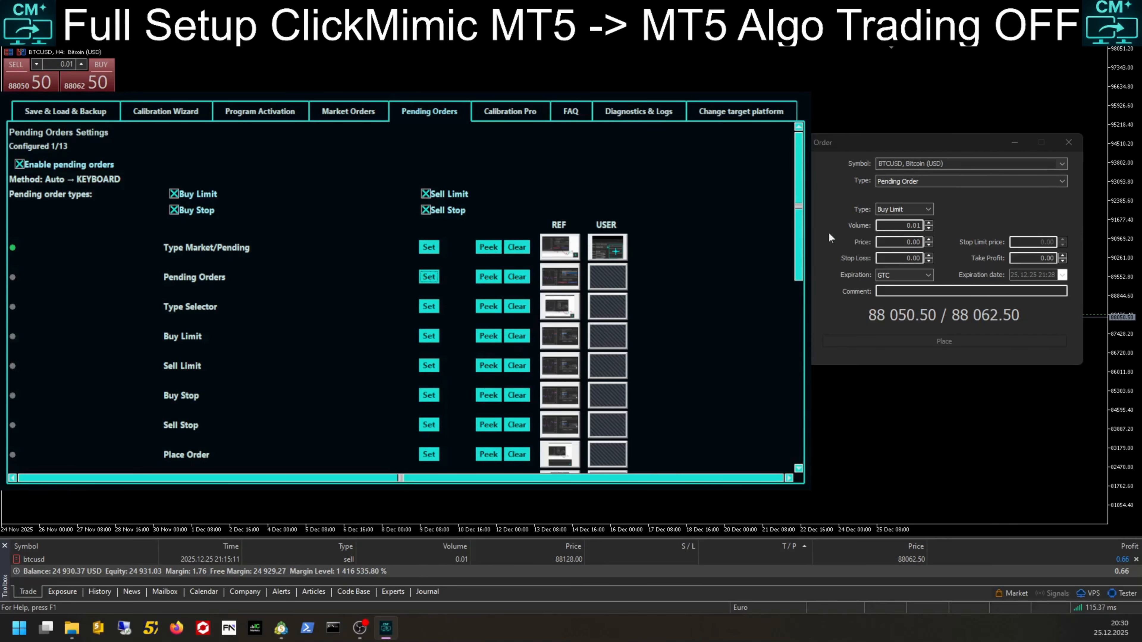
Step: Record the order type field for the Pending Orders and Type Selector positions
{"action": "left_click", "coordinate": [952, 183]}
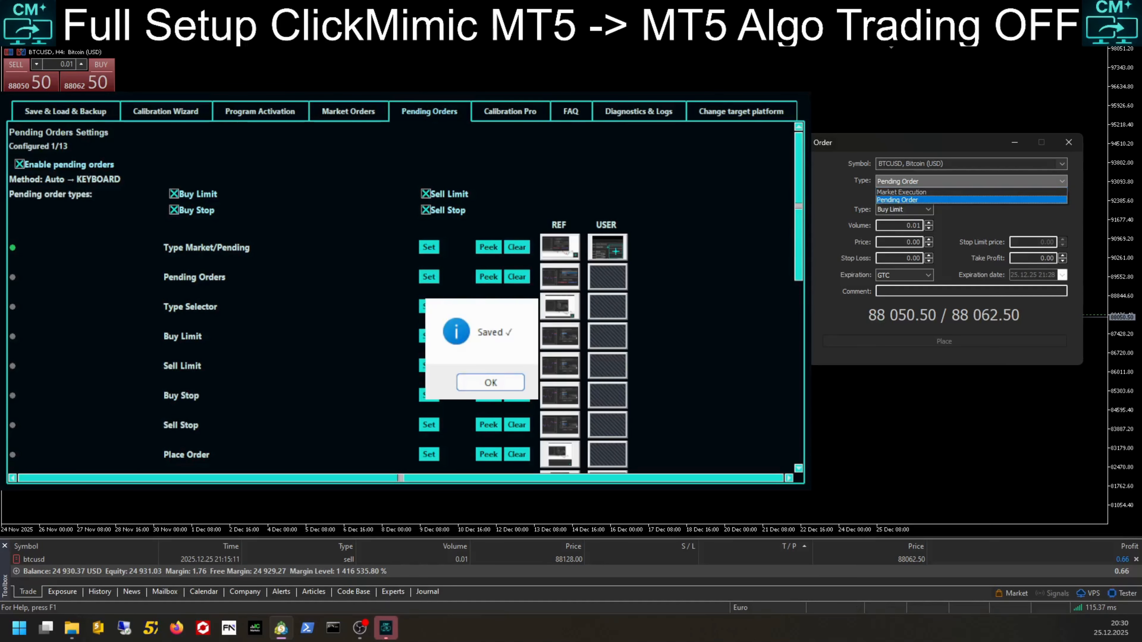
{"action": "left_click", "coordinate": [487, 381]}
{"action": "left_click", "coordinate": [433, 309]}
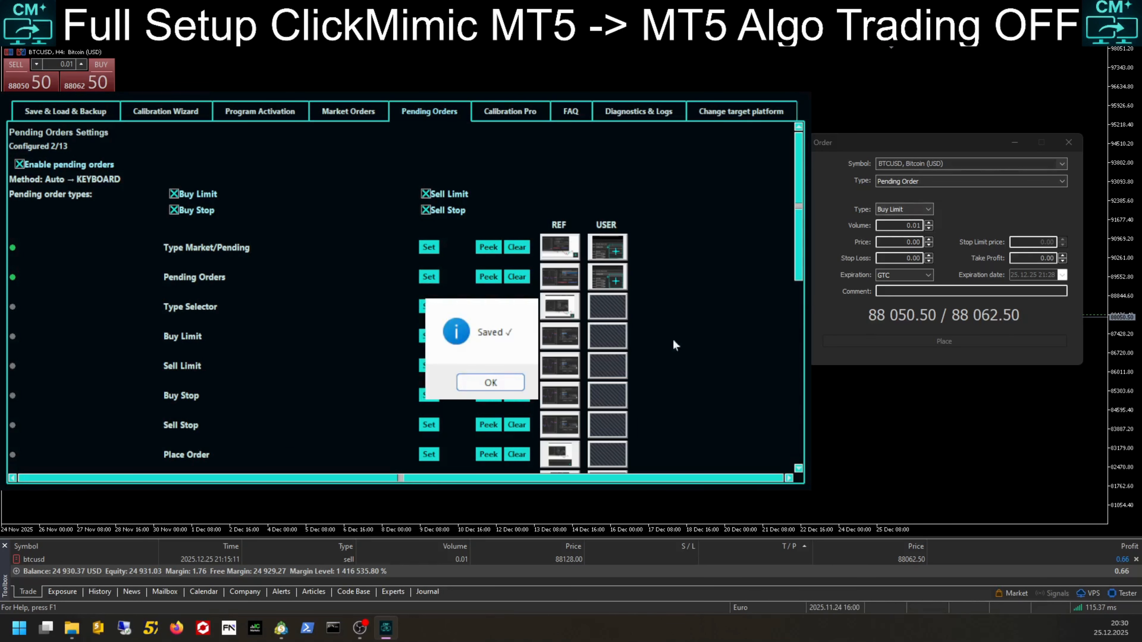
{"action": "left_click", "coordinate": [472, 382]}
Step: Record the Buy Limit entry of the pending type list for Buy Limit
{"action": "left_click", "coordinate": [431, 341]}
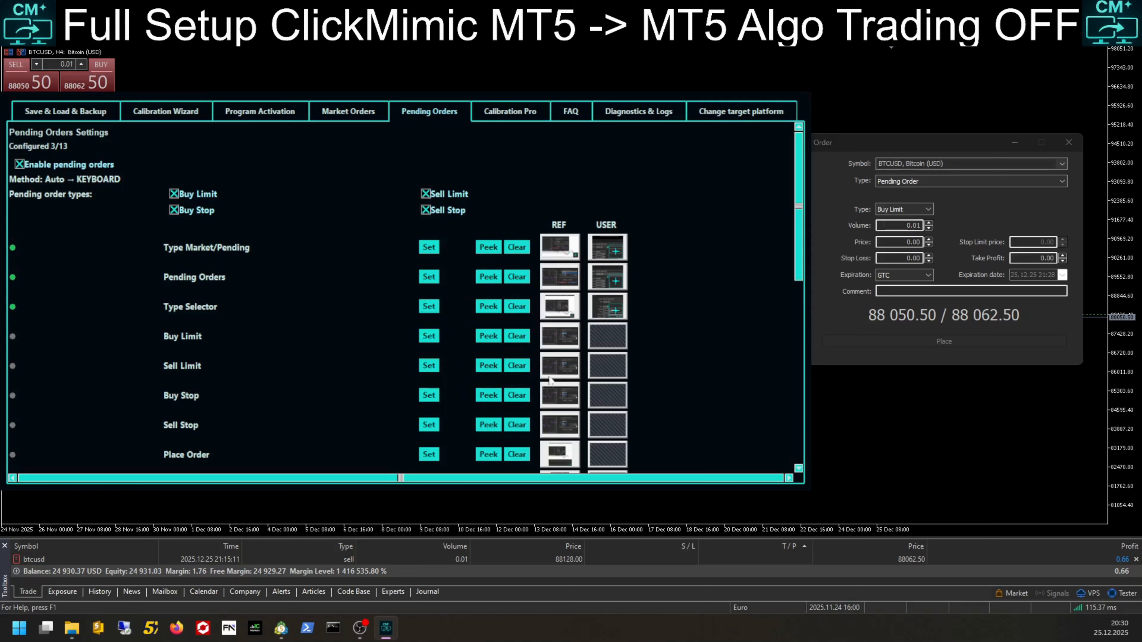
{"action": "left_click", "coordinate": [900, 208]}
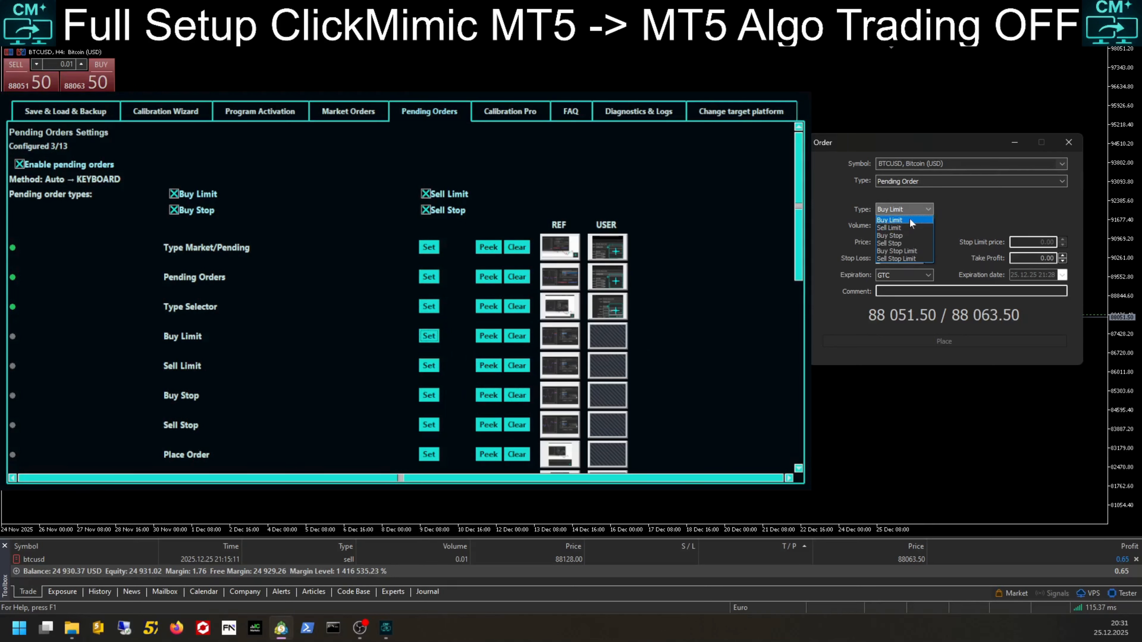
{"action": "left_click", "coordinate": [908, 219]}
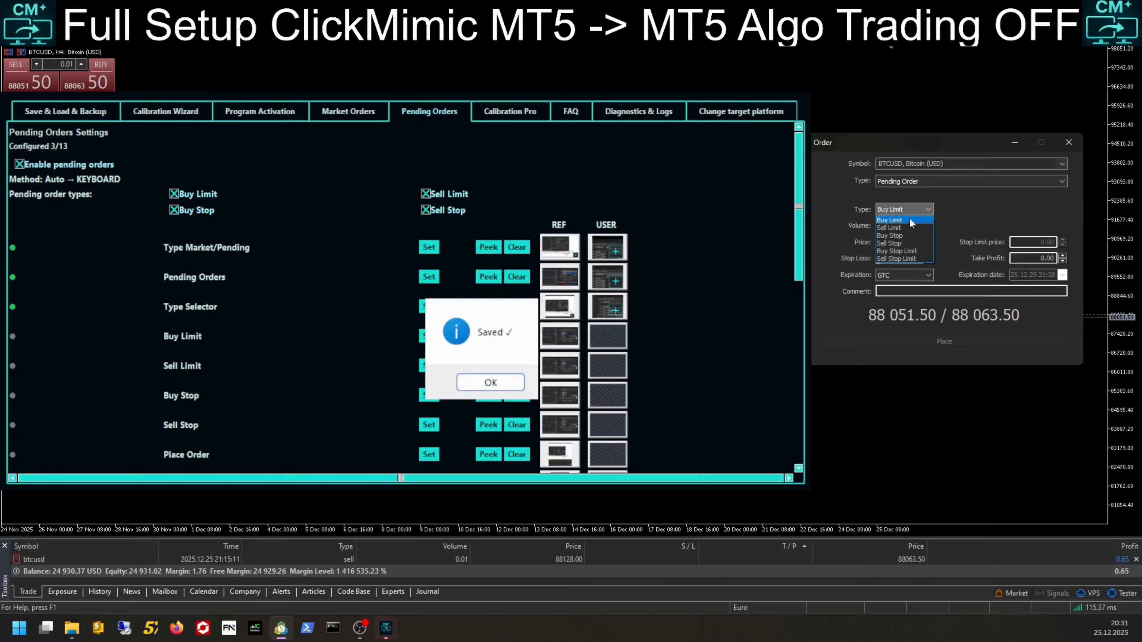
{"action": "left_click", "coordinate": [477, 383]}
Step: Record the Sell Limit entry of the pending type list for Sell Limit
{"action": "left_click", "coordinate": [428, 365]}
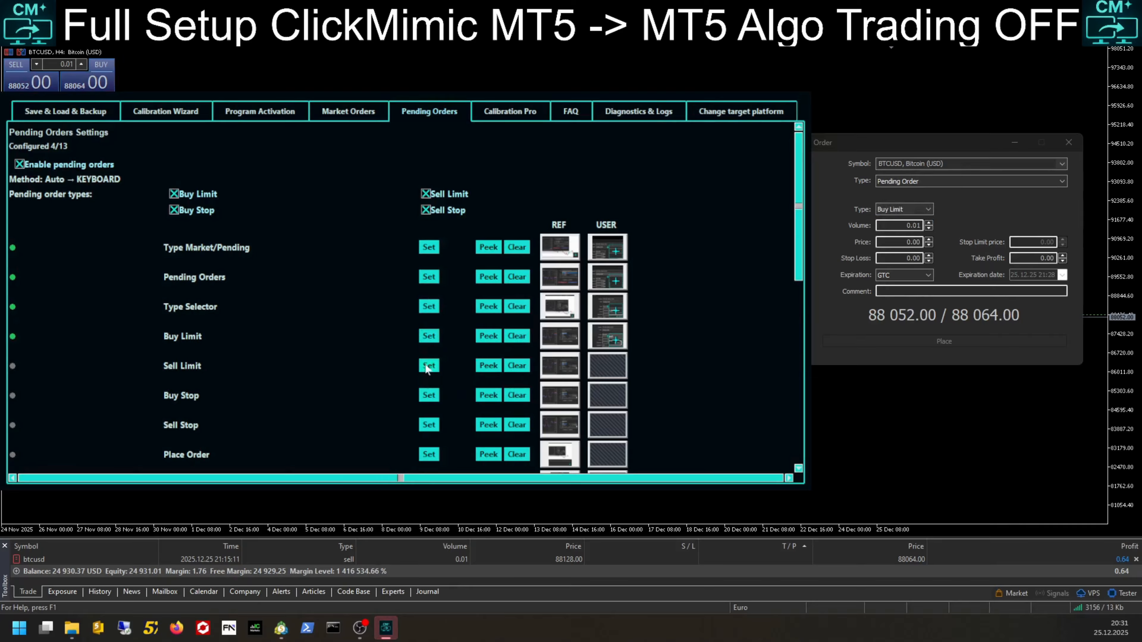
{"action": "left_click", "coordinate": [919, 209]}
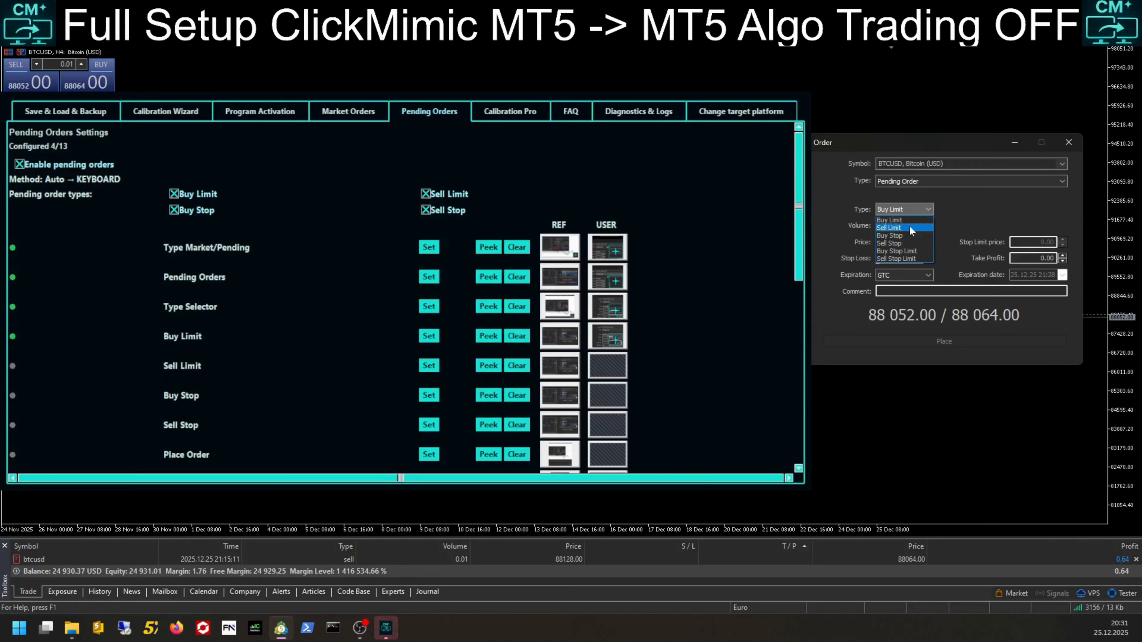
{"action": "left_click", "coordinate": [909, 227]}
{"action": "left_click", "coordinate": [484, 378]}
Step: Record the Buy Stop entry of the pending type list for Buy Stop
{"action": "left_click", "coordinate": [429, 395]}
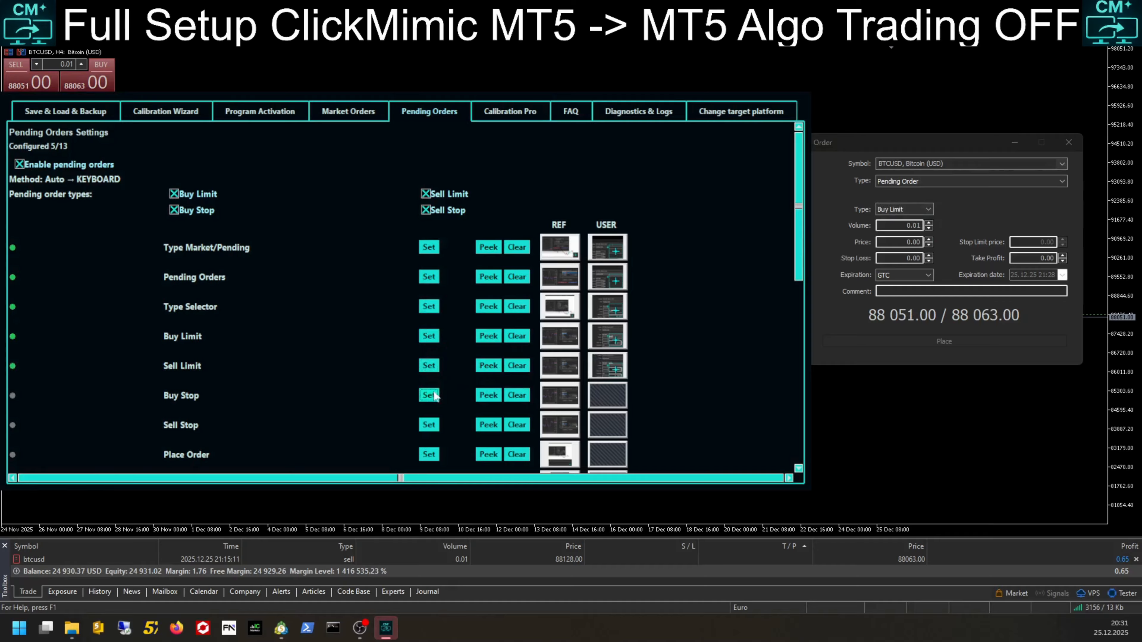
{"action": "left_click", "coordinate": [923, 209]}
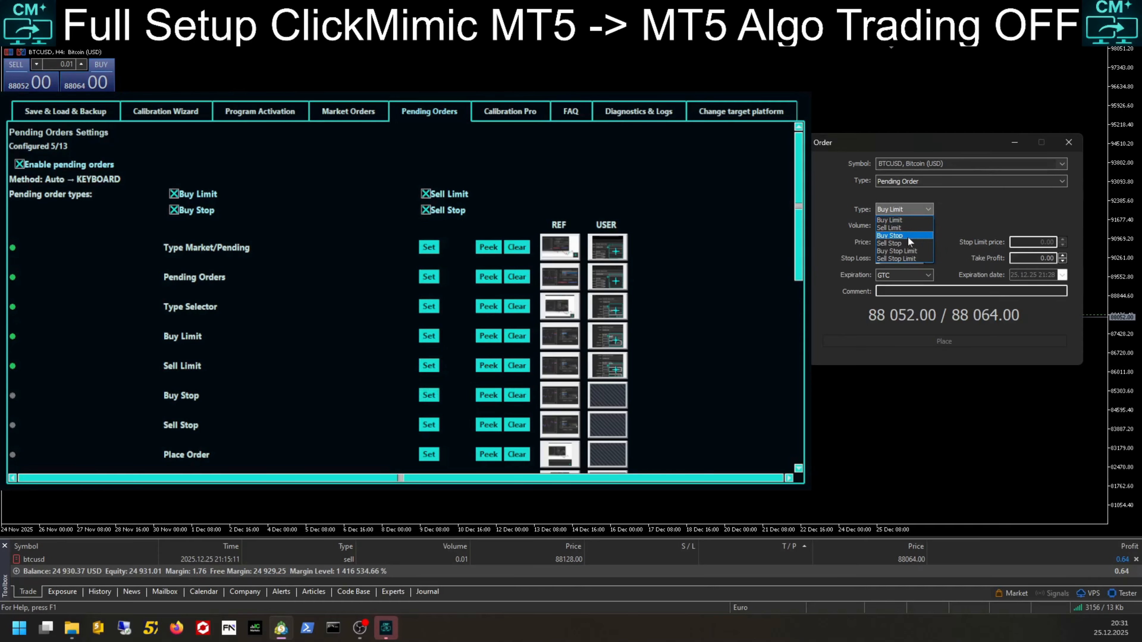
{"action": "left_click", "coordinate": [478, 382]}
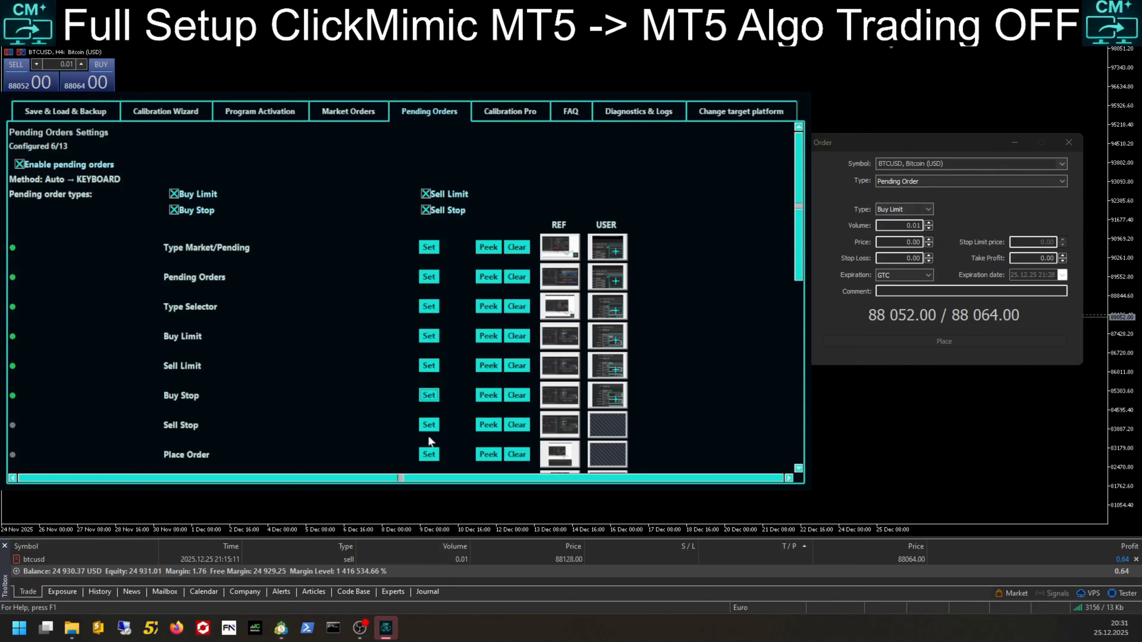
Step: Record the Sell Stop entry of the pending type list for Sell Stop
{"action": "left_click", "coordinate": [428, 425]}
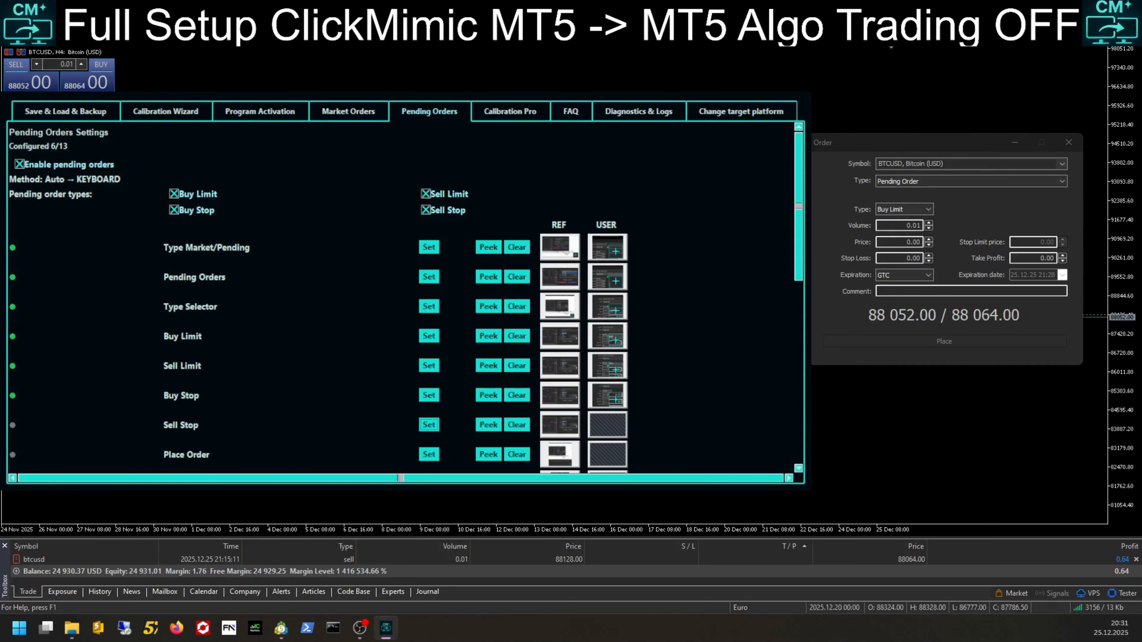
{"action": "left_click", "coordinate": [899, 210]}
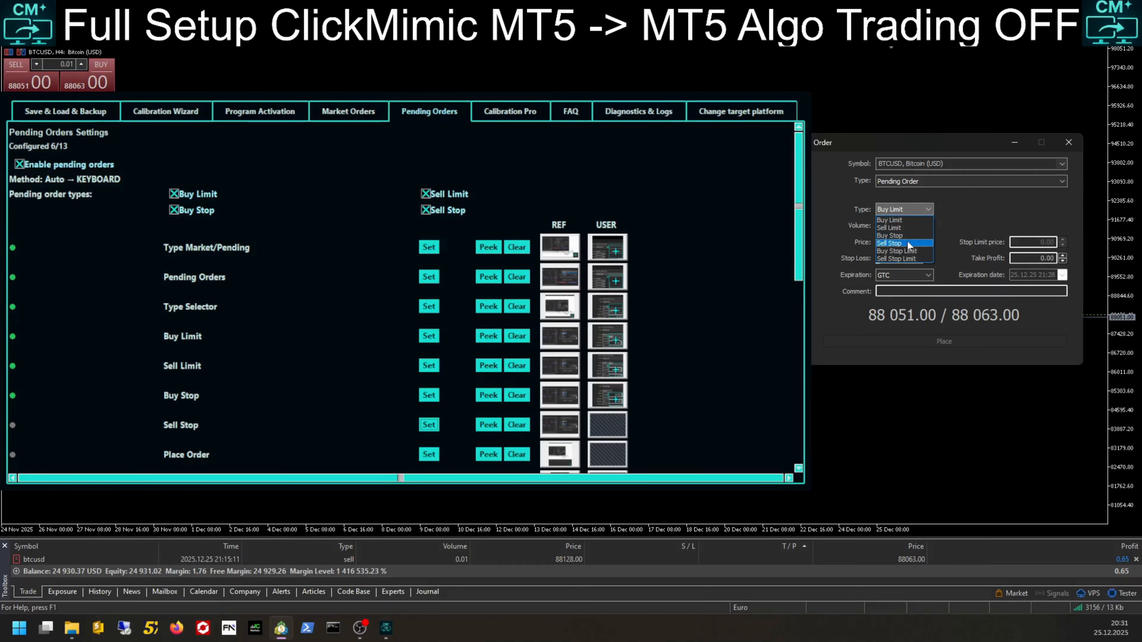
{"action": "left_click", "coordinate": [907, 243]}
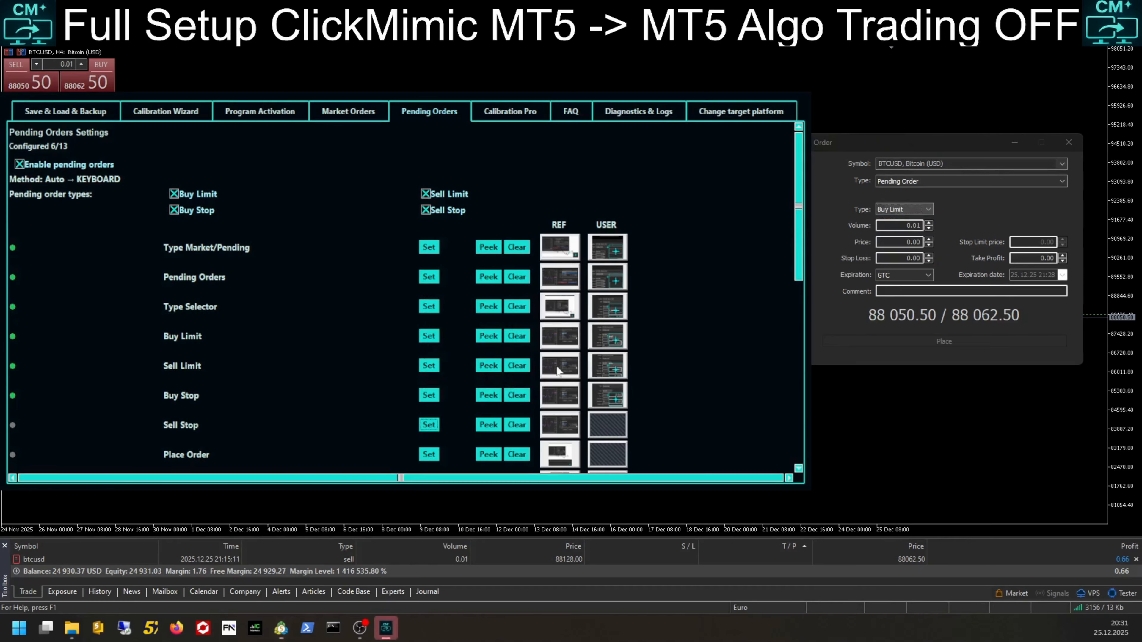
Step: Record the order window's Place button for Place Order
{"action": "left_click_drag", "start_coordinate": [798, 246], "coordinate": [799, 370]}
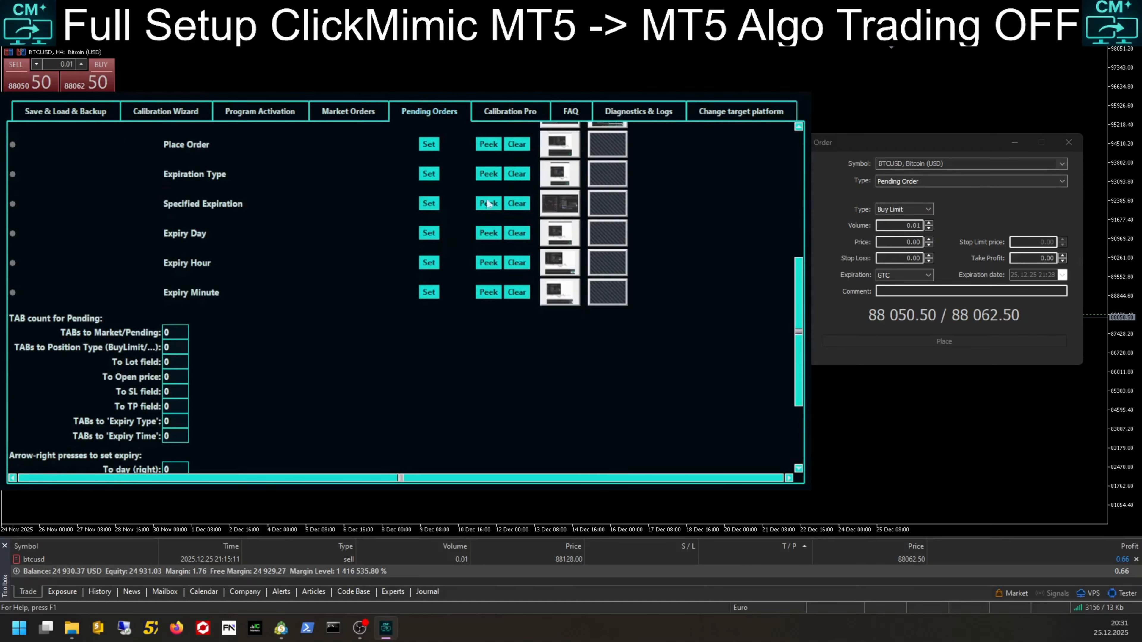
{"action": "left_click", "coordinate": [946, 341]}
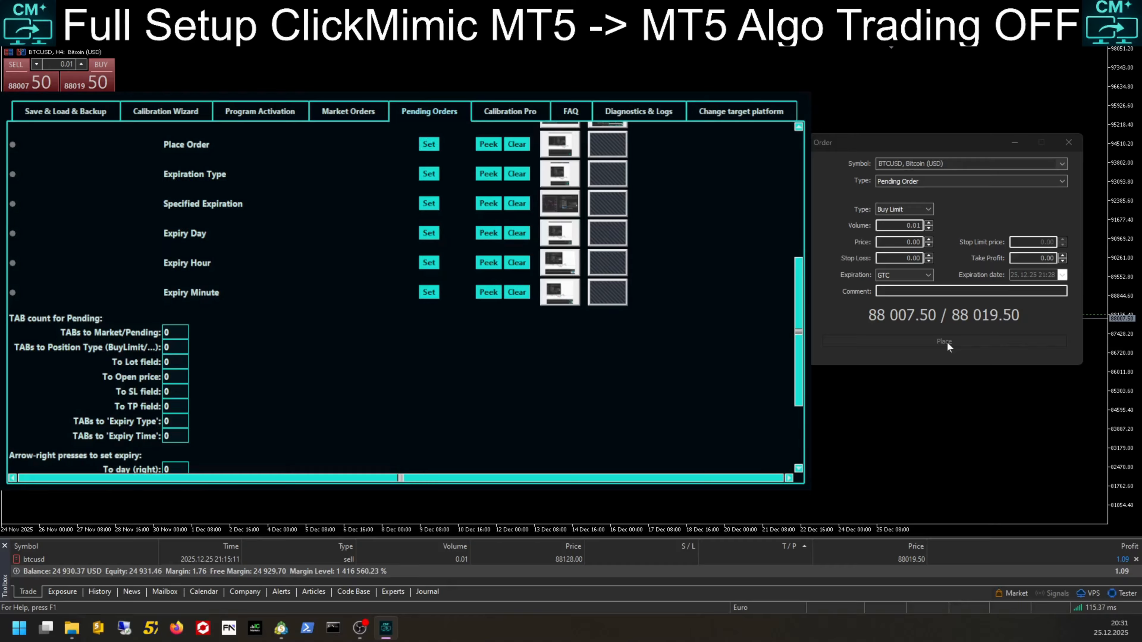
{"action": "left_click", "coordinate": [510, 383]}
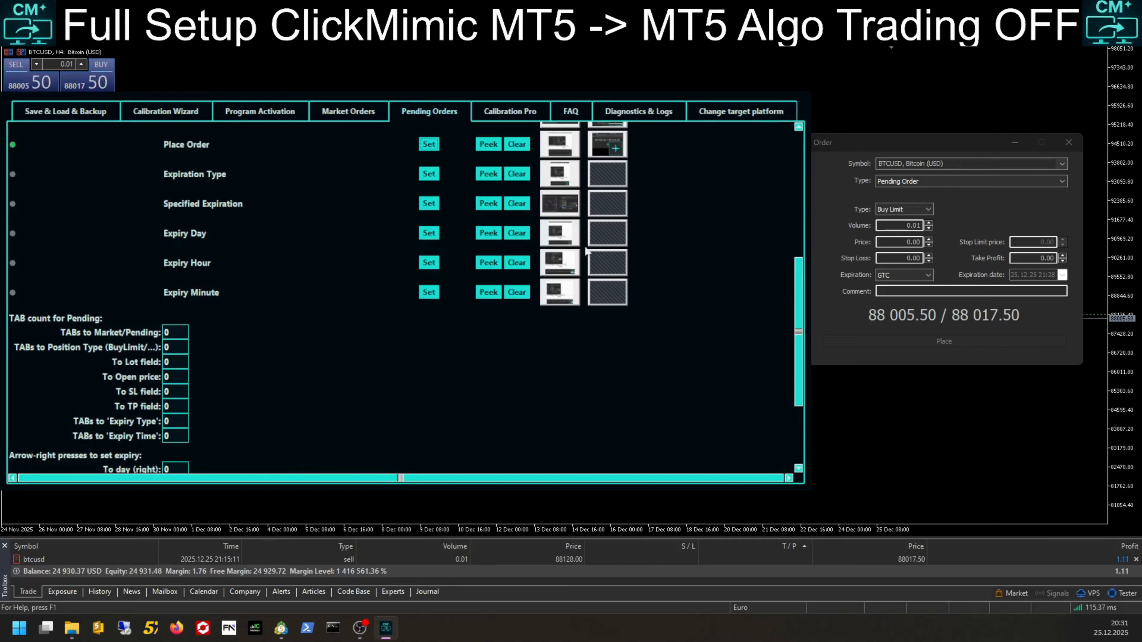
Step: Record the Expiration field for Expiration Type and Specified Expiration
{"action": "left_click", "coordinate": [428, 175]}
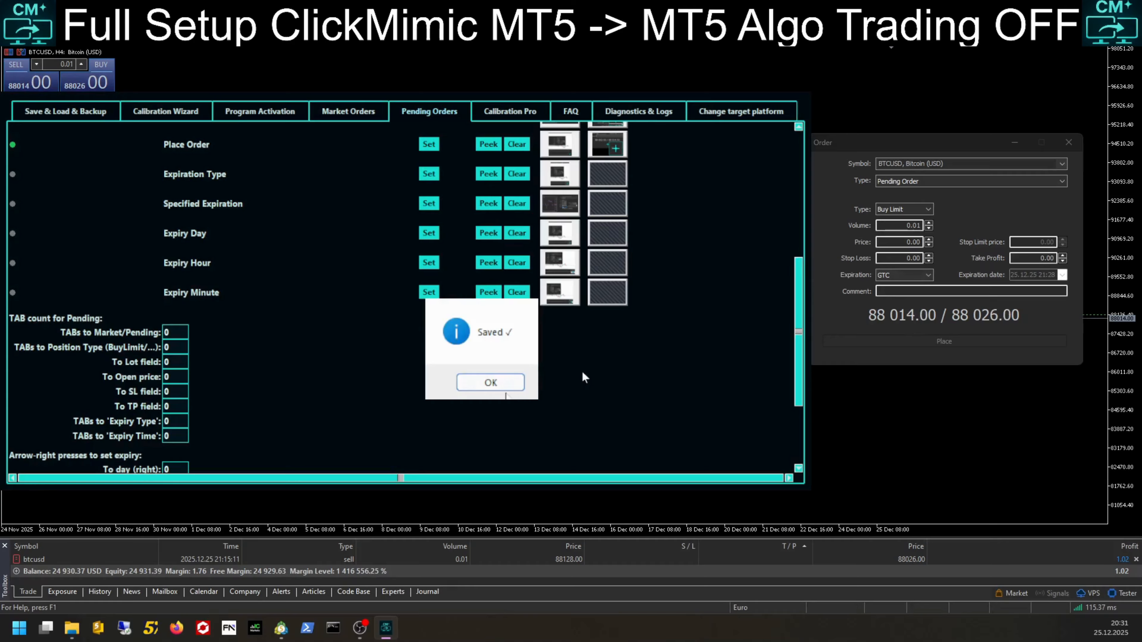
{"action": "left_click", "coordinate": [503, 385]}
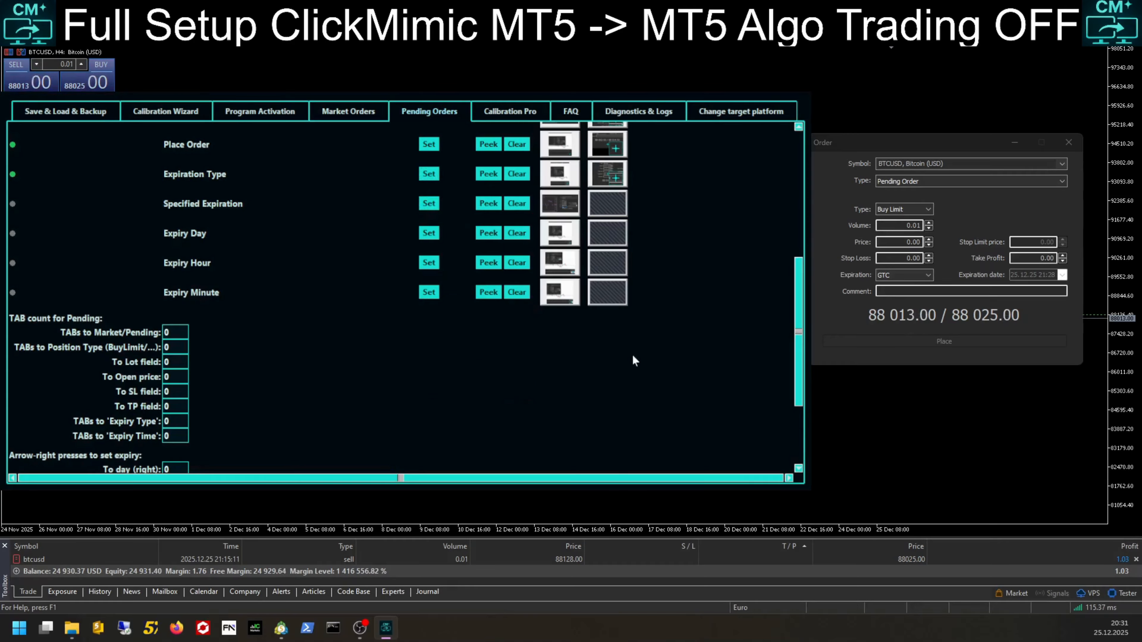
{"action": "left_click", "coordinate": [906, 276]}
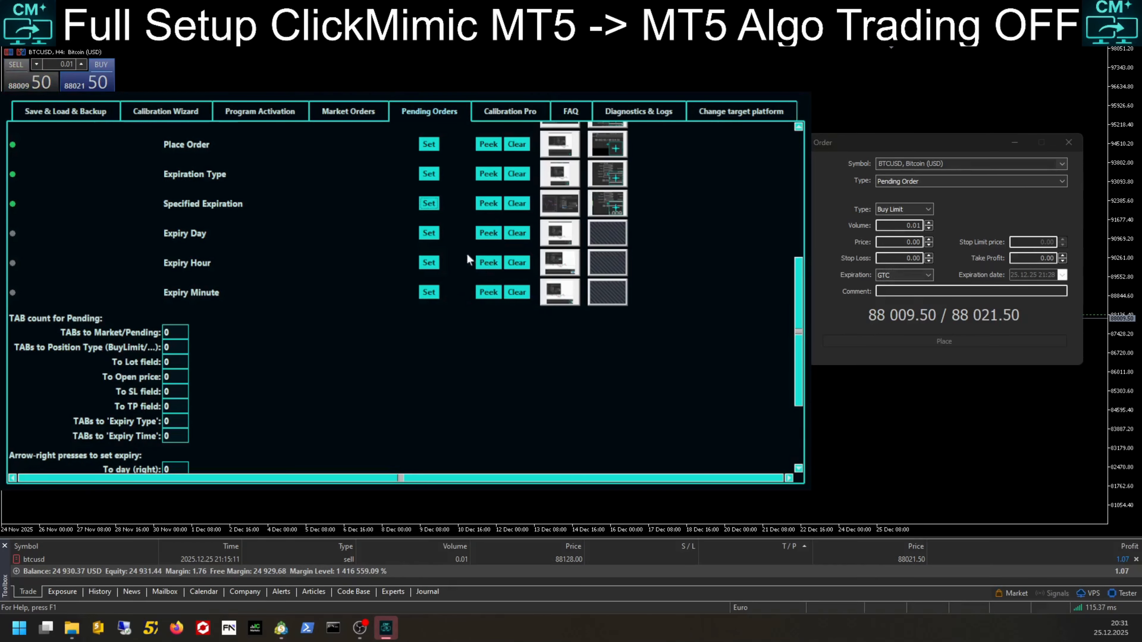
Step: Record the day part of the order window's expiration date for Expiry Day
{"action": "left_click", "coordinate": [429, 237]}
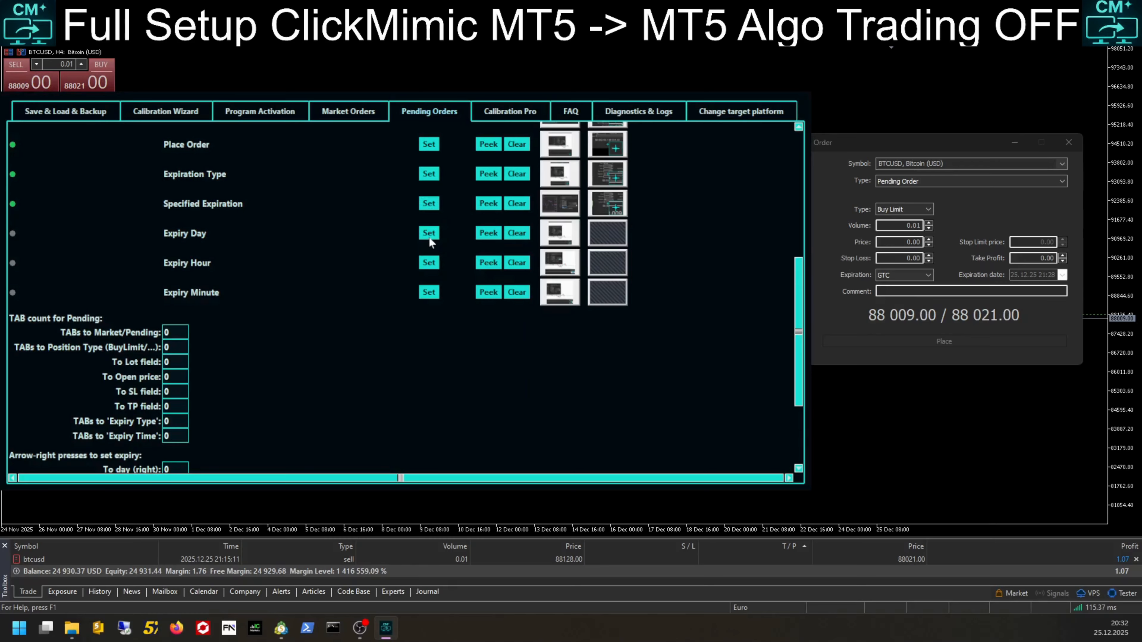
{"action": "left_click", "coordinate": [429, 237]}
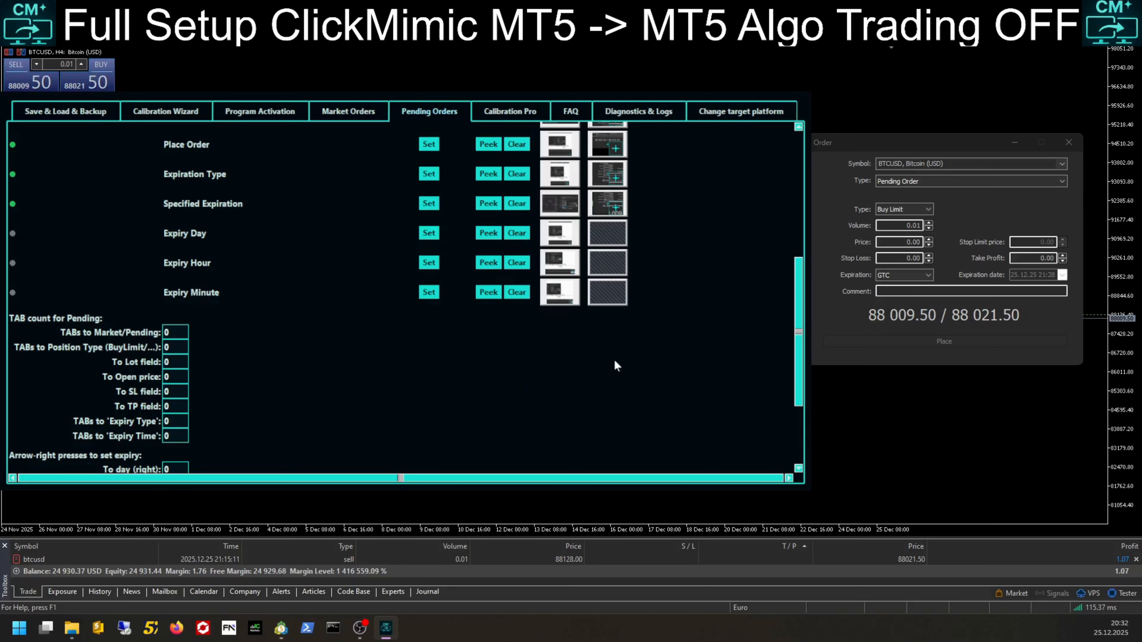
{"action": "left_click", "coordinate": [1014, 274]}
{"action": "left_click", "coordinate": [490, 387]}
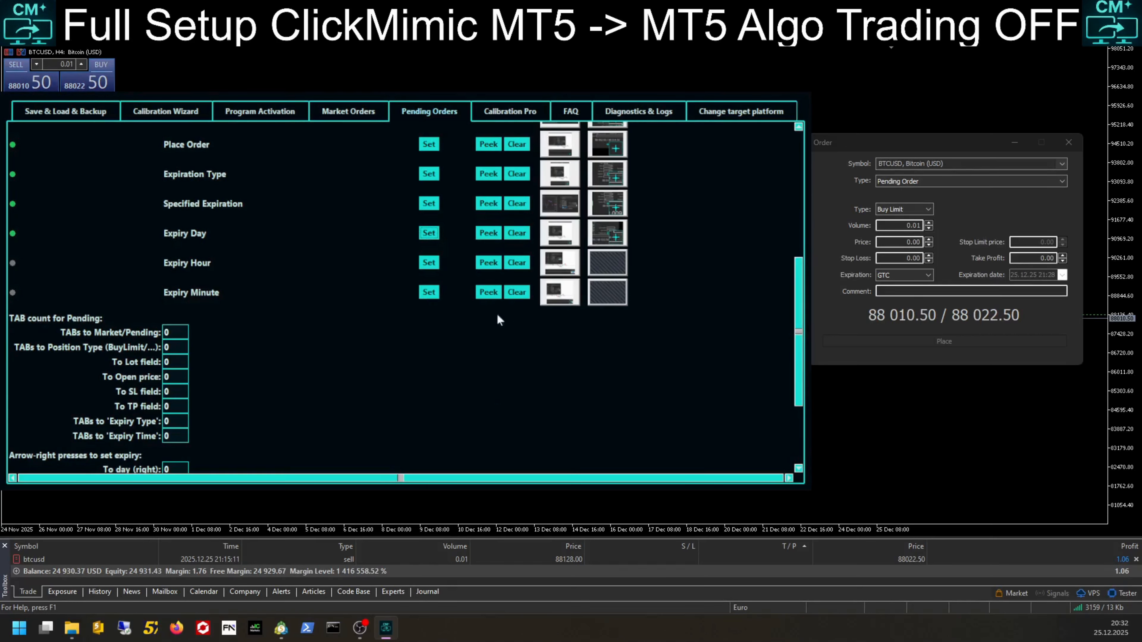
Step: Record the hour part of the order window's expiration date for Expiry Hour
{"action": "left_click", "coordinate": [440, 263]}
{"action": "left_click", "coordinate": [1041, 276]}
{"action": "key", "text": "Return"}
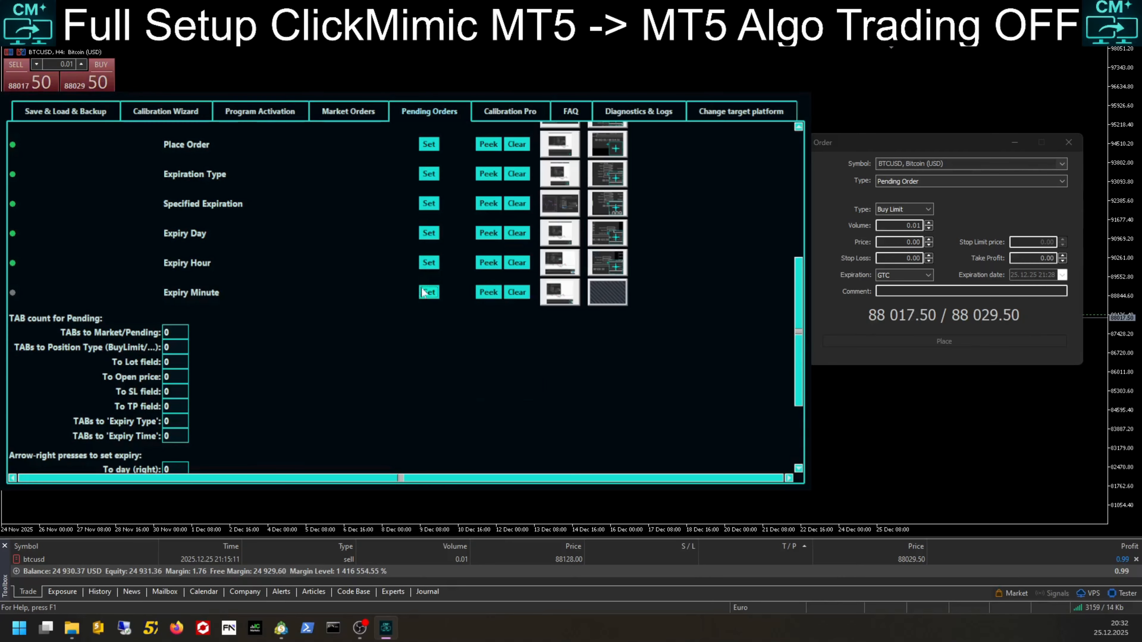
Step: Record the Expiry Minute position and switch the order window's Expiration to Specified
{"action": "left_click", "coordinate": [429, 292]}
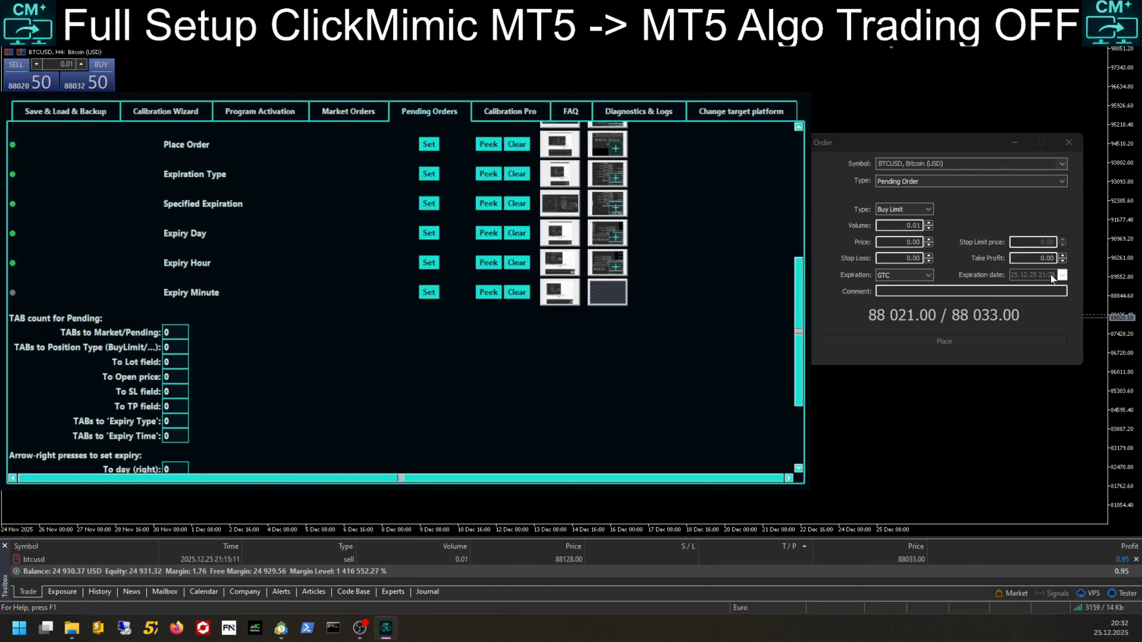
{"action": "left_click", "coordinate": [895, 276]}
{"action": "left_click", "coordinate": [889, 301]}
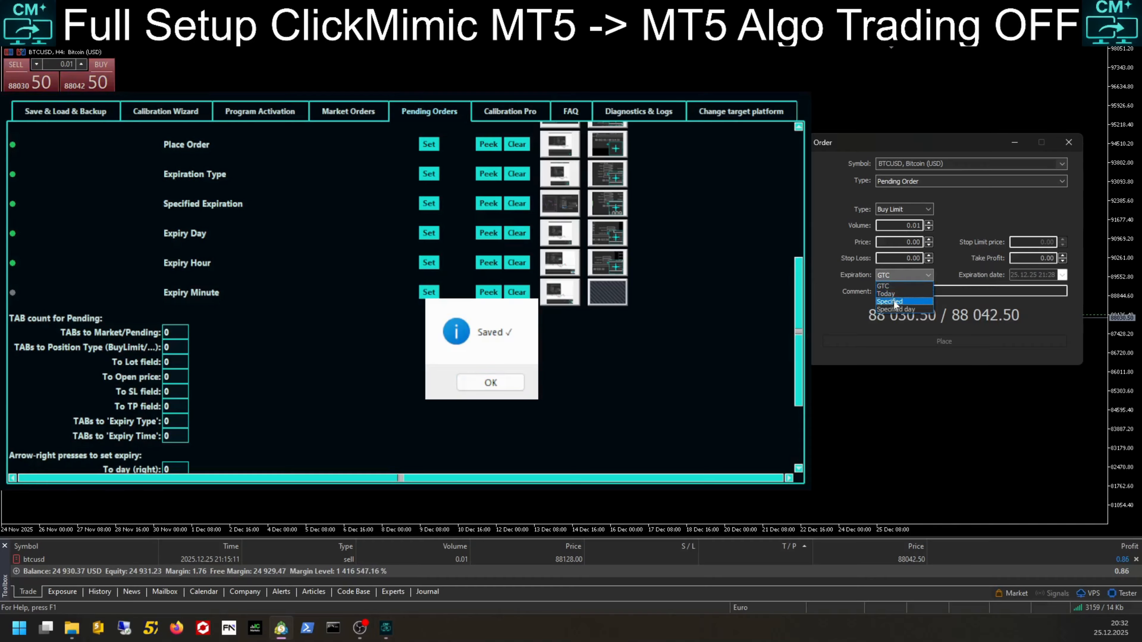
{"action": "left_click", "coordinate": [582, 370]}
{"action": "left_click", "coordinate": [581, 366]}
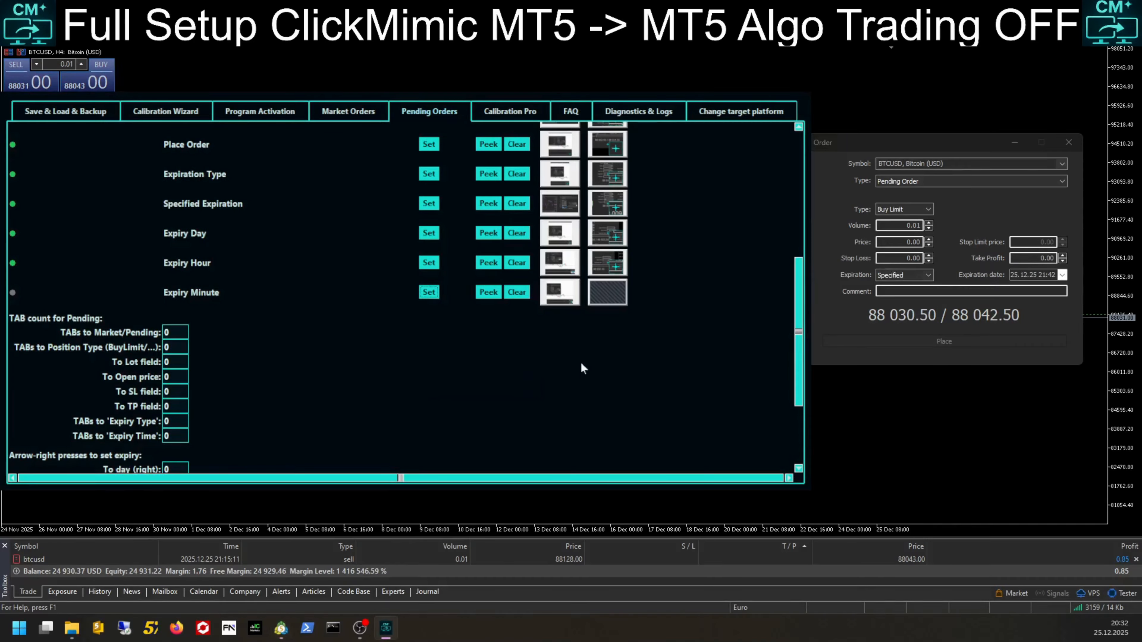
Step: Set the Pending TAB counts to Market/Pending, Position Type, Lot field and Open price to 1
{"action": "left_click_drag", "start_coordinate": [798, 310], "coordinate": [798, 371]}
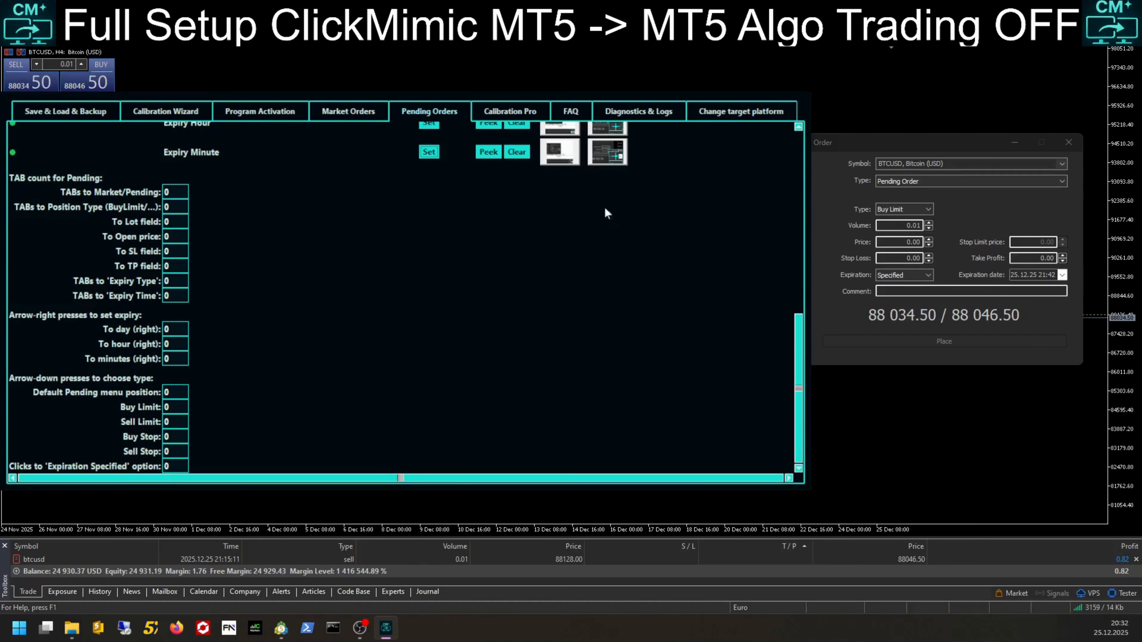
{"action": "double_click", "coordinate": [173, 193]}
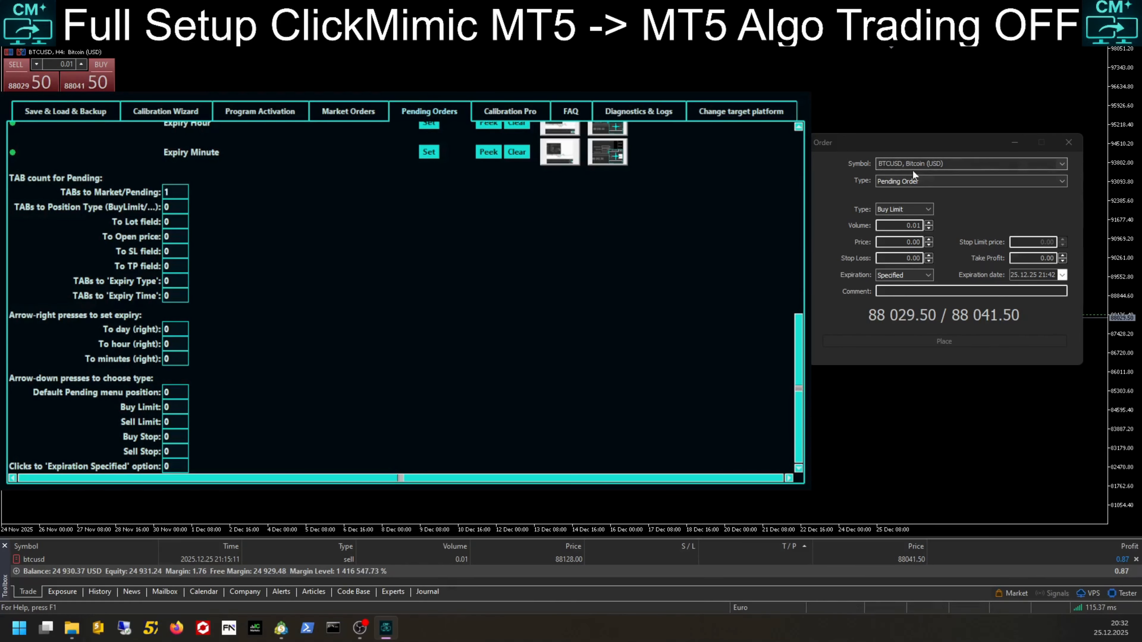
{"action": "double_click", "coordinate": [168, 207]}
{"action": "type", "text": "1"}
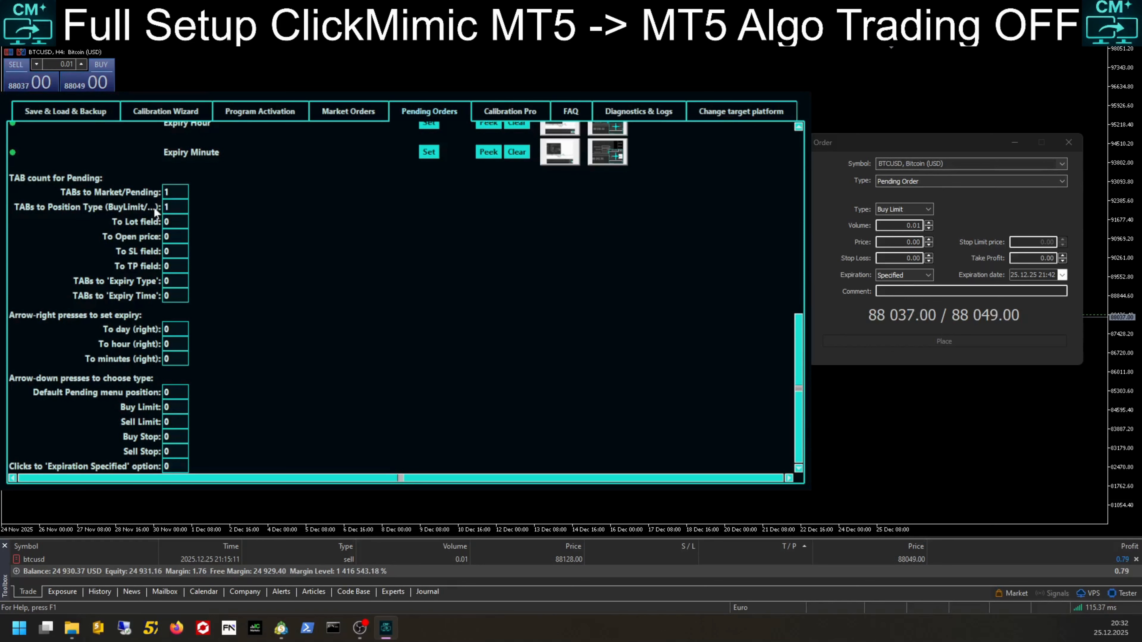
{"action": "double_click", "coordinate": [180, 226]}
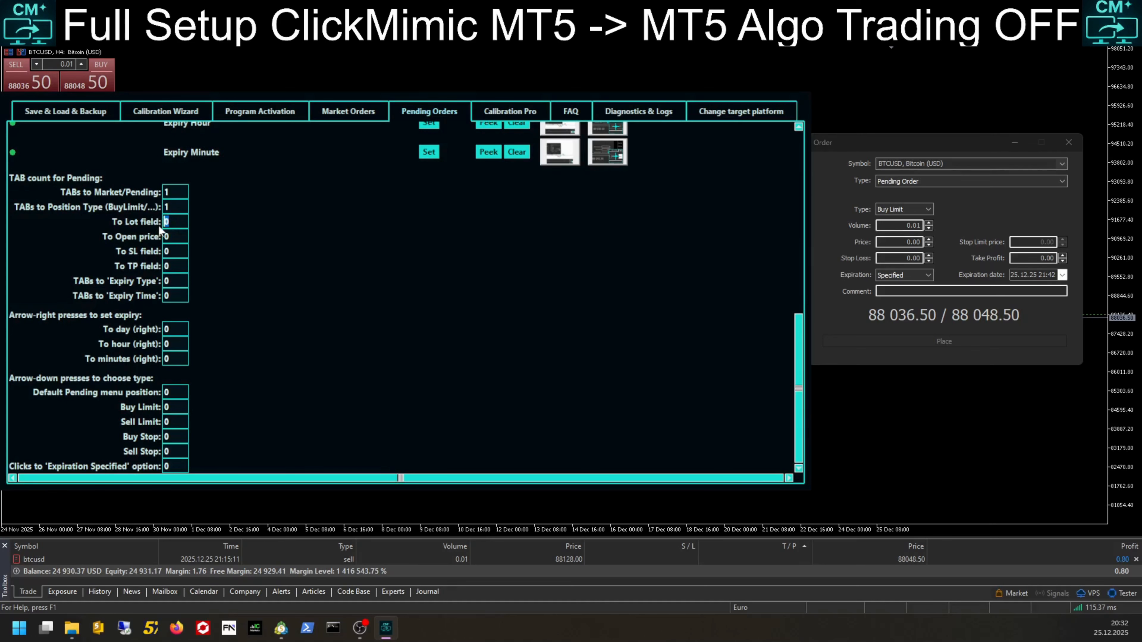
{"action": "type", "text": "1"}
{"action": "key", "text": "Tab"}
Step: Set the Pending TAB counts to SL, TP, 'Expiry Type' and 'Expiry Time' to 1
{"action": "double_click", "coordinate": [177, 251]}
{"action": "type", "text": "1"}
{"action": "double_click", "coordinate": [168, 265]}
{"action": "type", "text": "1"}
{"action": "double_click", "coordinate": [179, 281]}
{"action": "type", "text": "1"}
{"action": "double_click", "coordinate": [165, 297]}
Step: Set the arrow-right presses for expiry to day 0, hour 3 and minutes 1, testing them in the expiration date field
{"action": "double_click", "coordinate": [167, 329]}
{"action": "type", "text": "0"}
{"action": "double_click", "coordinate": [168, 343]}
{"action": "left_click", "coordinate": [1012, 279]}
{"action": "key", "text": "Right"}
{"action": "key", "text": "Right"}
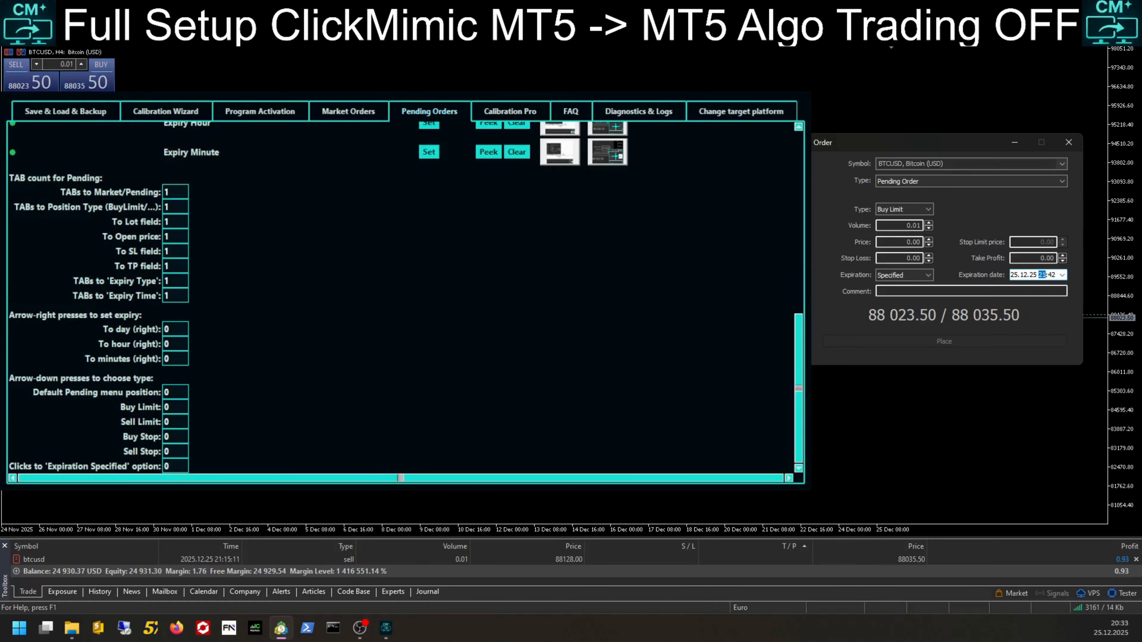
{"action": "left_click_drag", "start_coordinate": [172, 345], "coordinate": [157, 344]}
{"action": "type", "text": "3"}
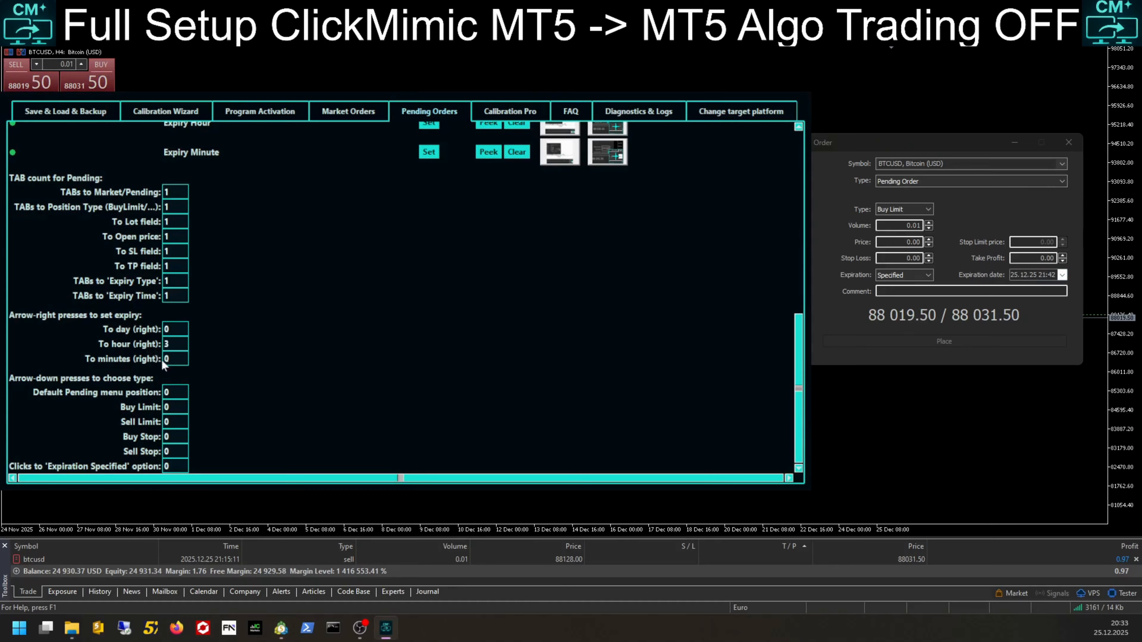
{"action": "left_click_drag", "start_coordinate": [173, 359], "coordinate": [155, 360]}
Step: Check the order type list and set the Default Pending menu position to 1
{"action": "left_click", "coordinate": [934, 181]}
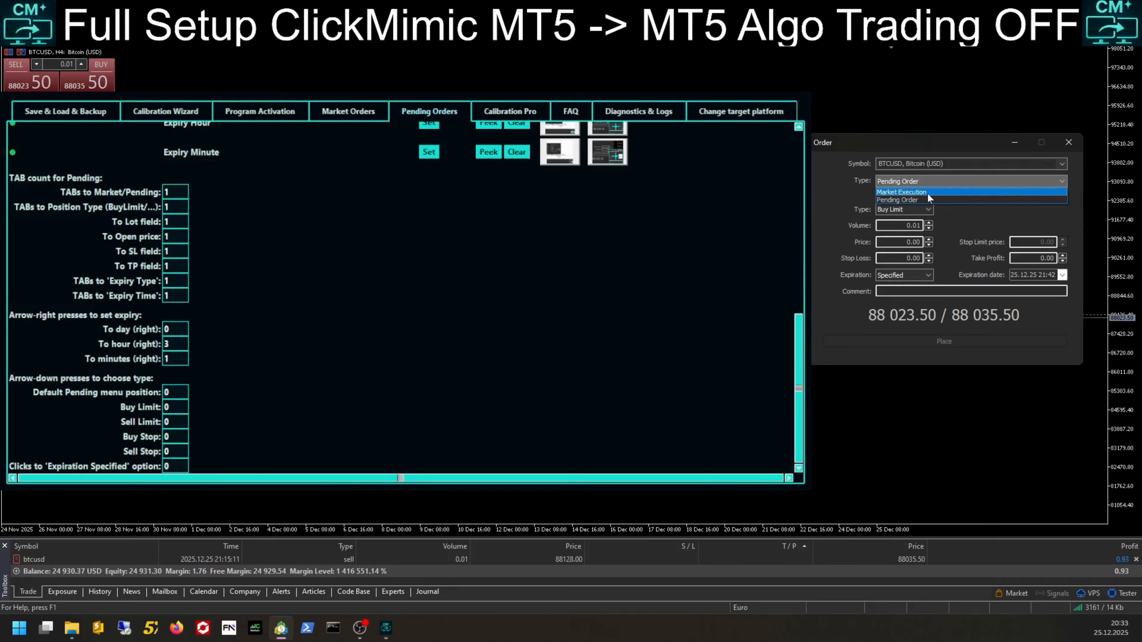
{"action": "left_click", "coordinate": [927, 192]}
{"action": "key", "text": "Down"}
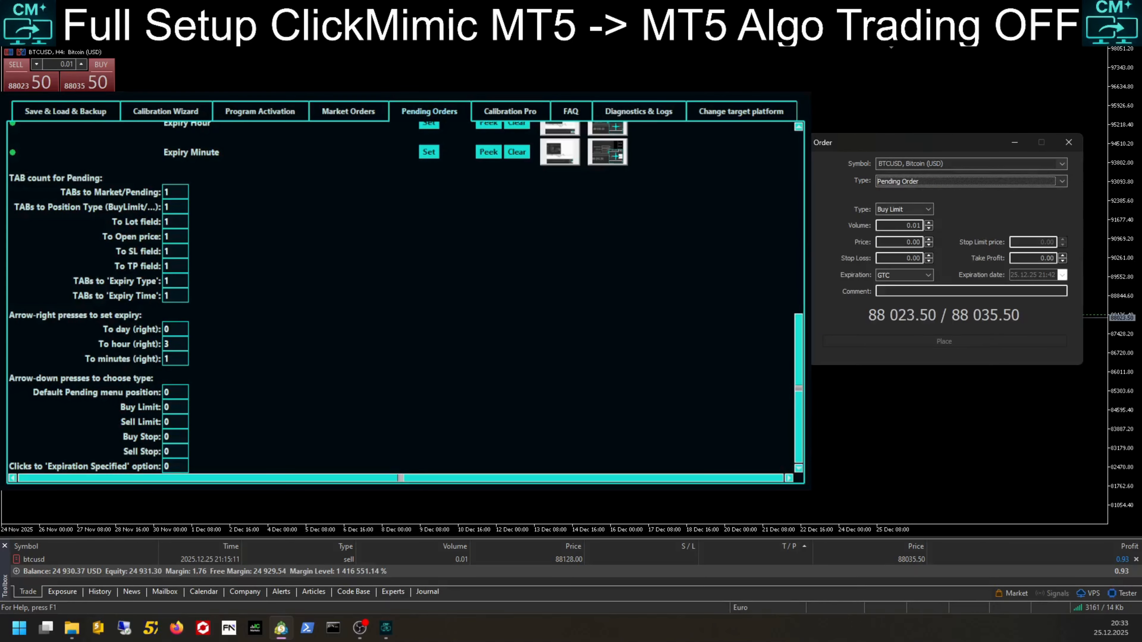
{"action": "left_click", "coordinate": [158, 406]}
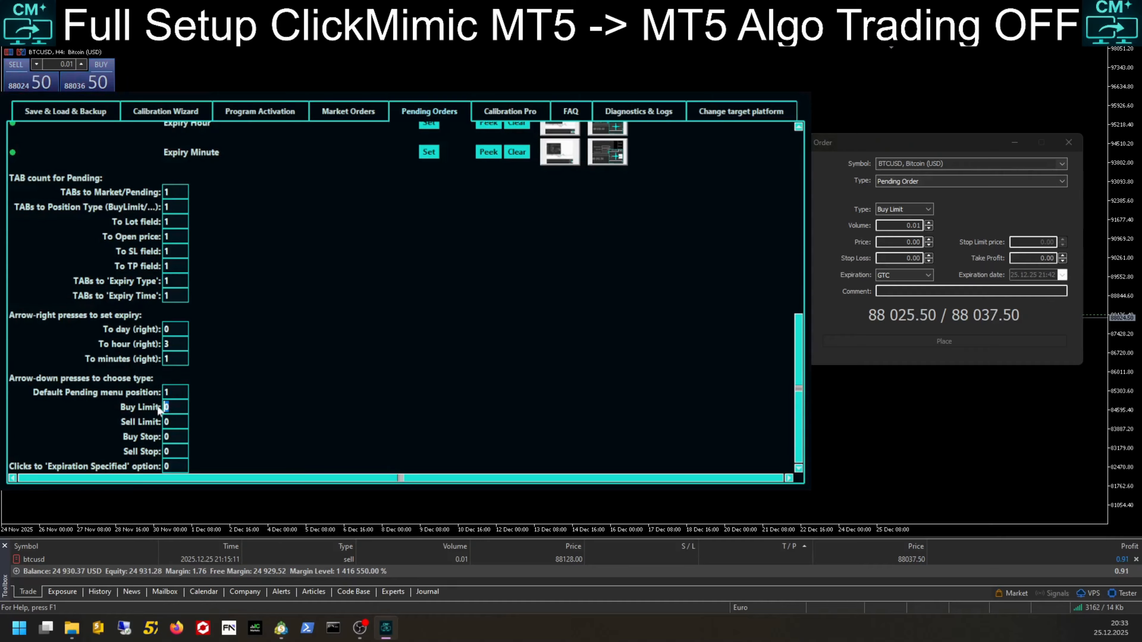
{"action": "left_click", "coordinate": [169, 409]}
Step: Check the pending type list and set the Sell Limit arrow-down presses to 1
{"action": "left_click", "coordinate": [897, 210]}
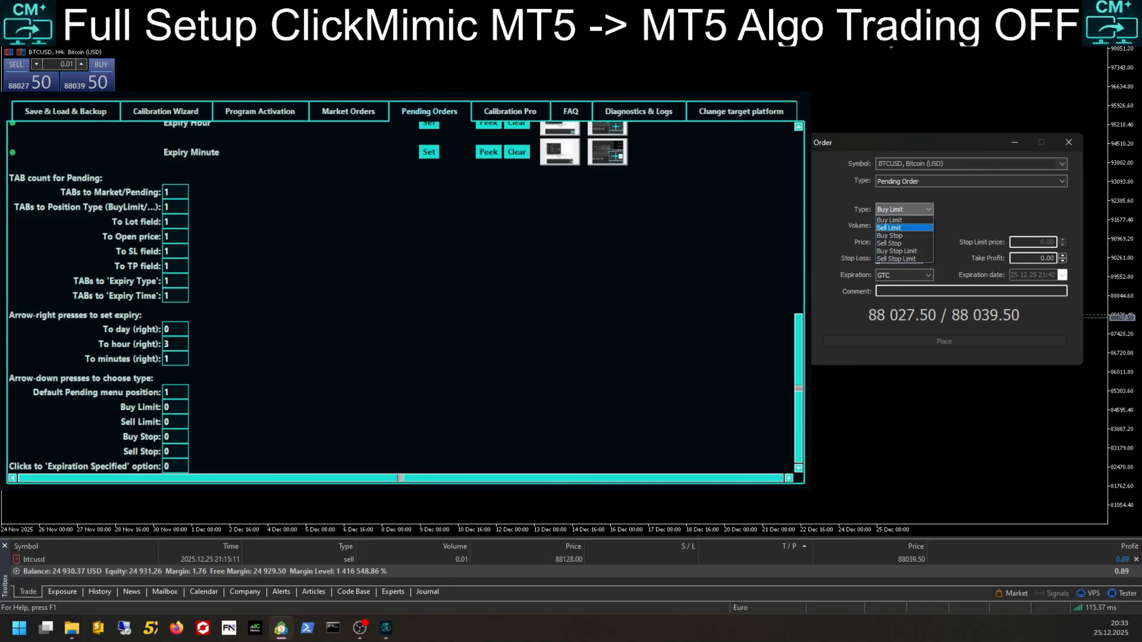
{"action": "left_click", "coordinate": [171, 410]}
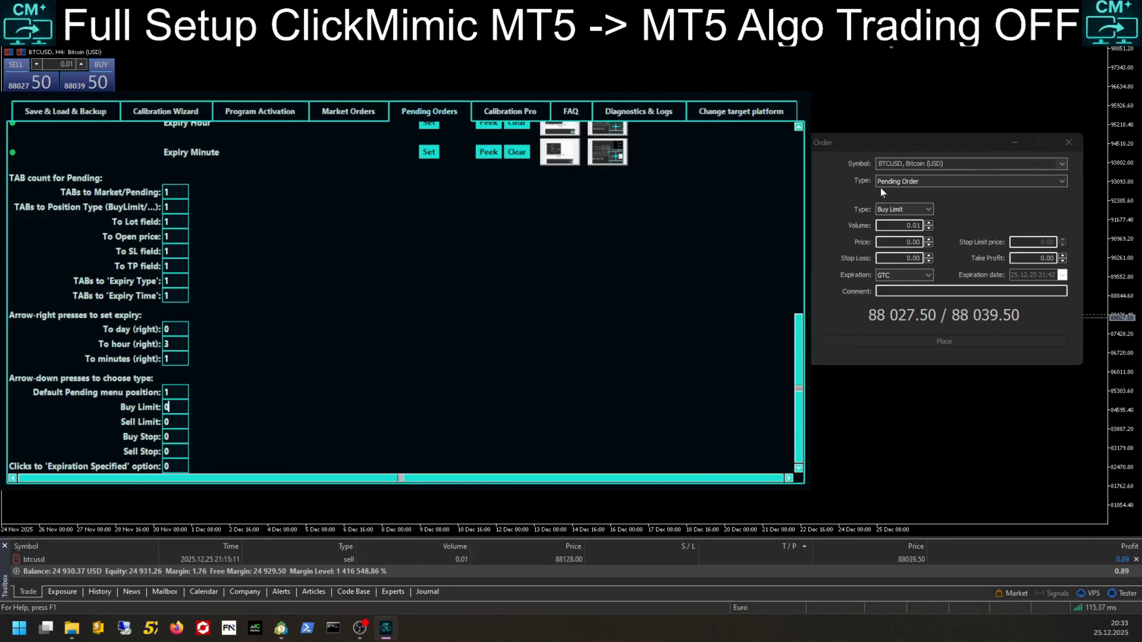
{"action": "left_click", "coordinate": [892, 203]}
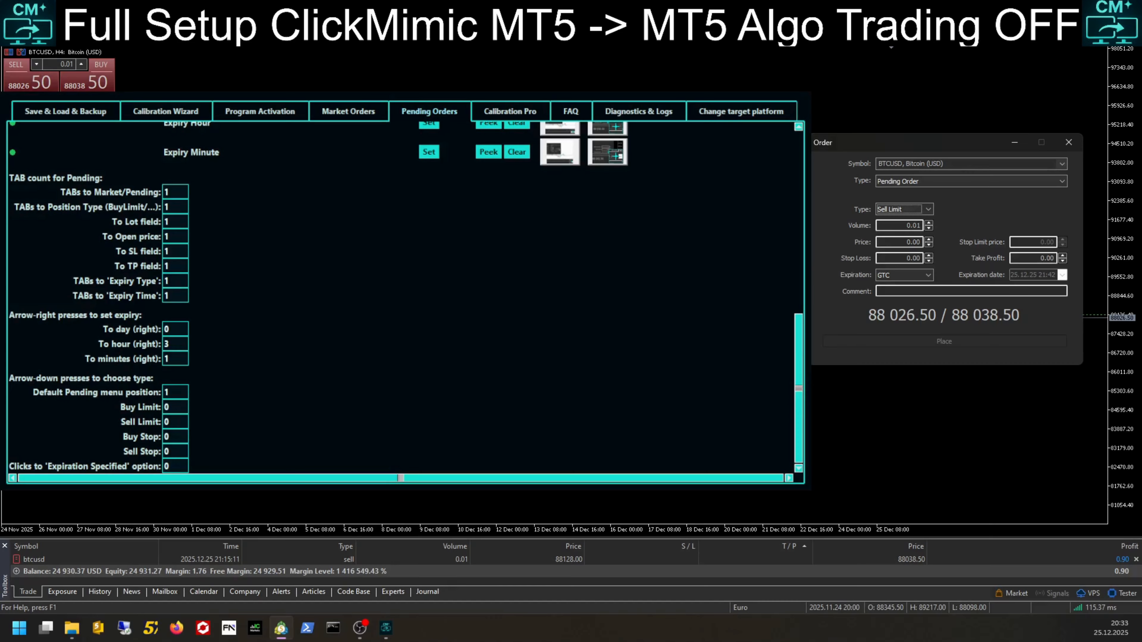
{"action": "left_click_drag", "start_coordinate": [172, 421], "coordinate": [155, 423]}
{"action": "type", "text": "1"}
Step: Step the pending type to Buy Stop and set the Buy Stop arrow-down presses to 2
{"action": "left_click", "coordinate": [832, 242]}
{"action": "key", "text": "Down"}
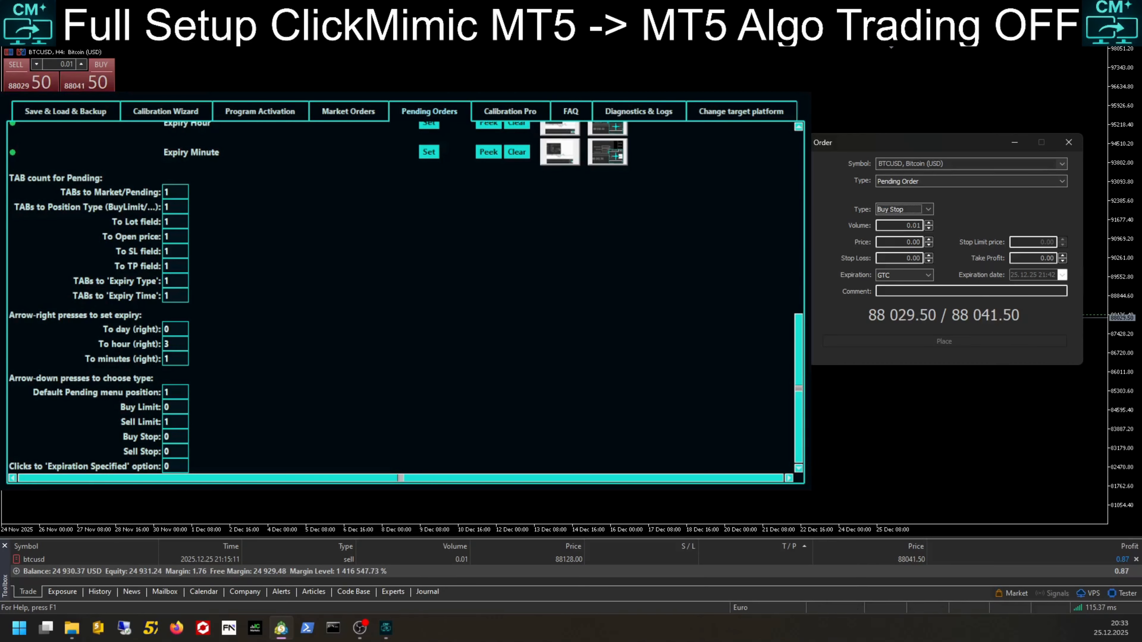
{"action": "left_click_drag", "start_coordinate": [172, 436], "coordinate": [152, 437]}
{"action": "type", "text": "2"}
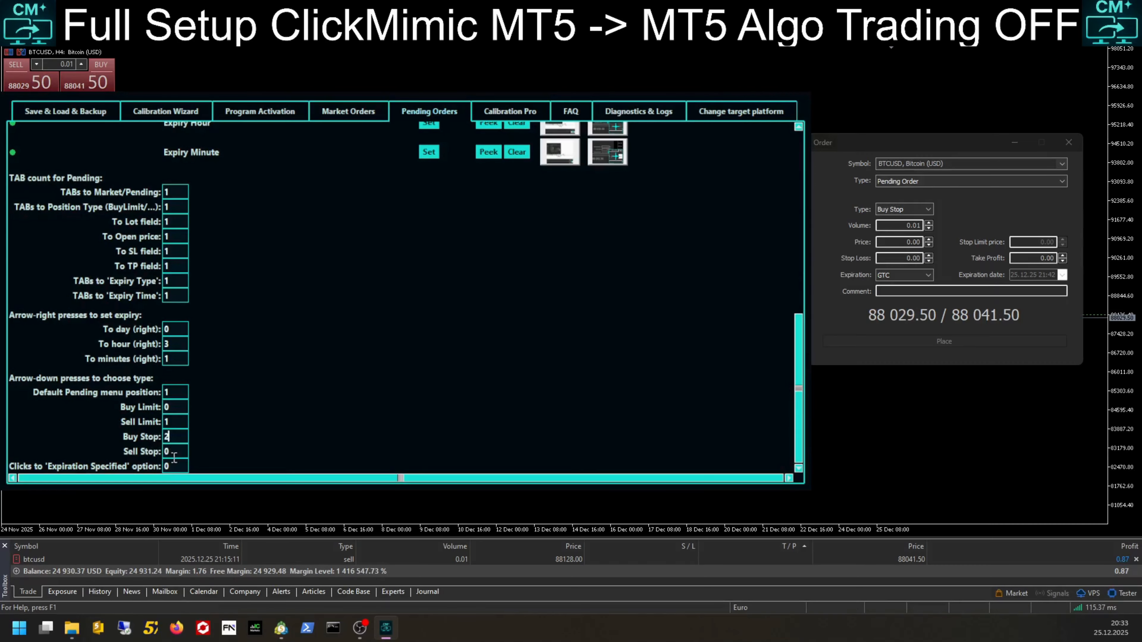
Step: Step the pending type to Sell Stop and set the Sell Stop arrow-down presses to 3
{"action": "left_click", "coordinate": [847, 259]}
{"action": "key", "text": "Down"}
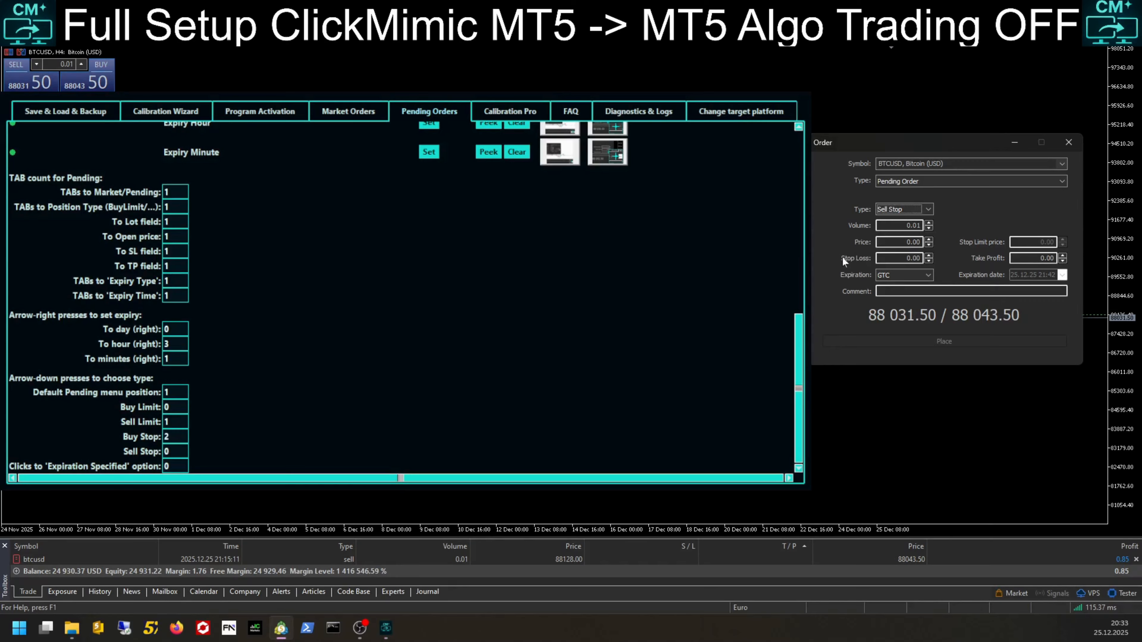
{"action": "left_click_drag", "start_coordinate": [167, 452], "coordinate": [150, 450]}
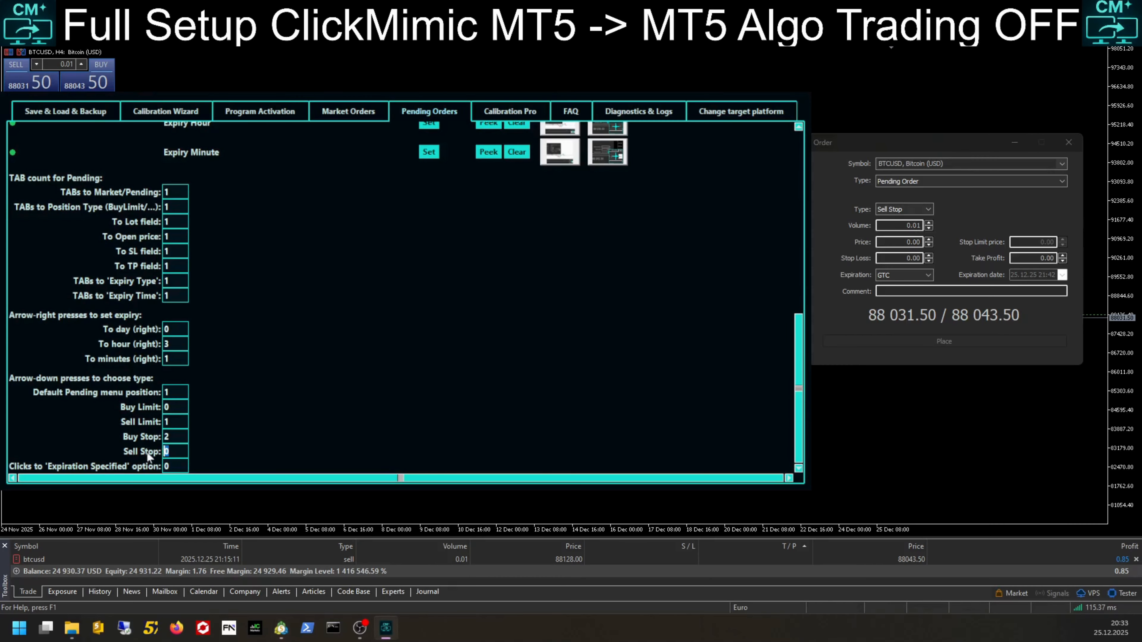
{"action": "type", "text": "3"}
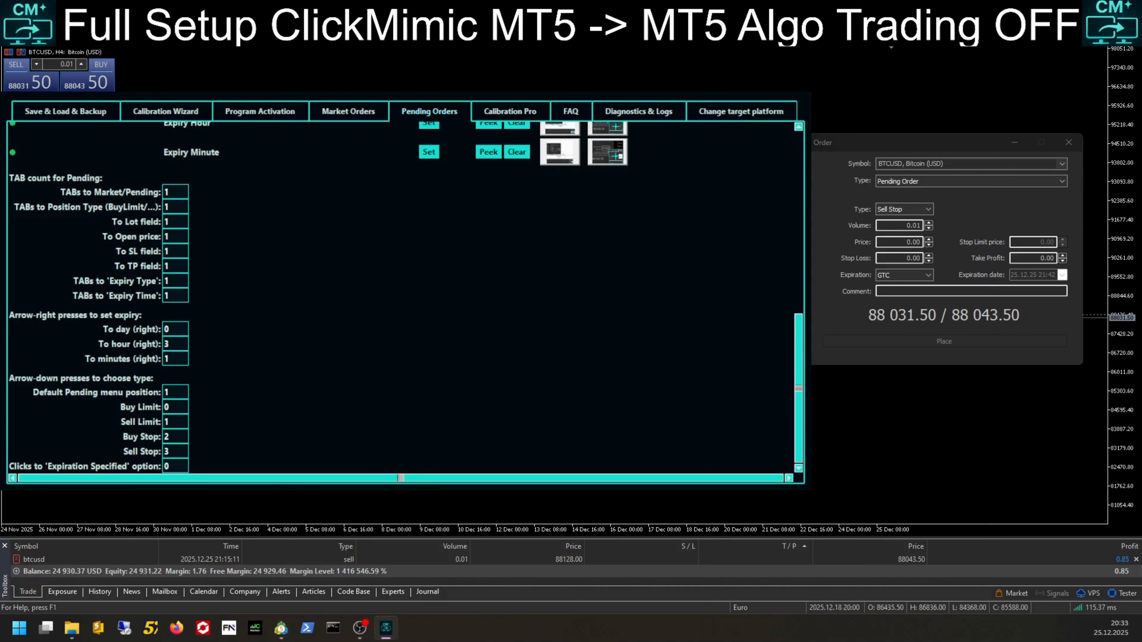
Step: Set Clicks to 'Expiration Specified' option to 2 and save the settings
{"action": "left_click", "coordinate": [878, 275]}
{"action": "key", "text": "Down"}
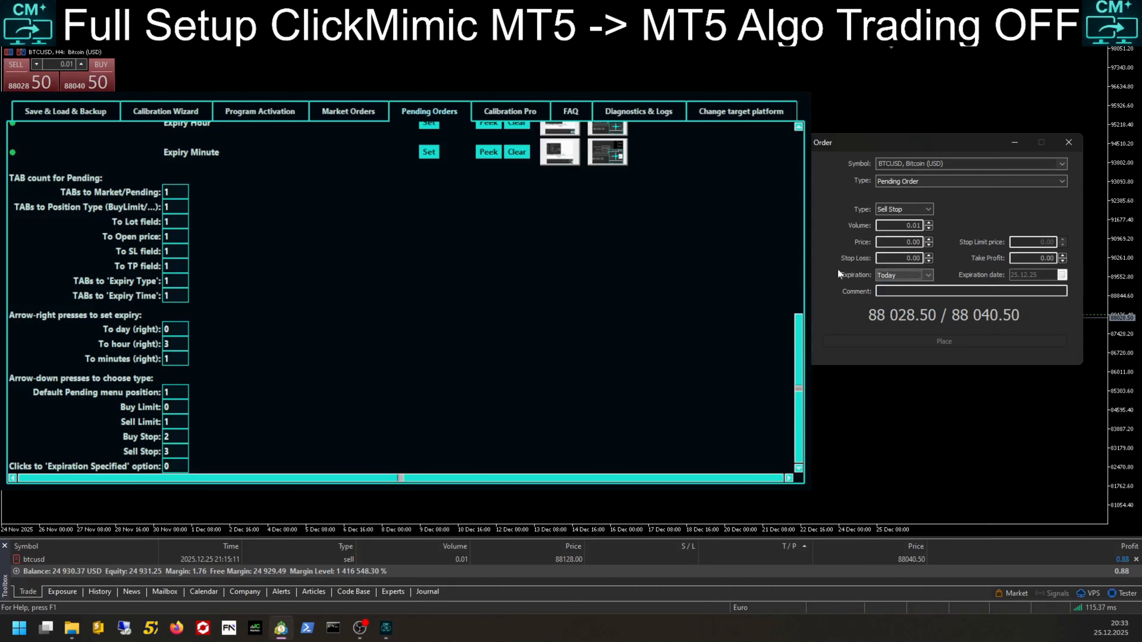
{"action": "left_click_drag", "start_coordinate": [168, 467], "coordinate": [148, 467]}
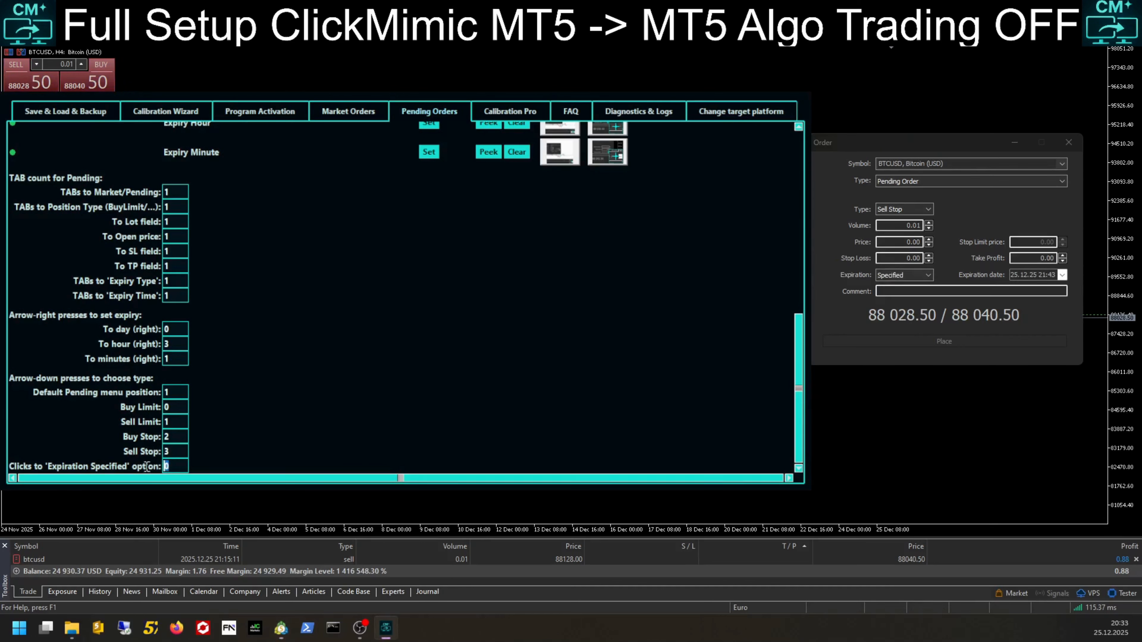
{"action": "type", "text": "2"}
{"action": "left_click", "coordinate": [100, 113]}
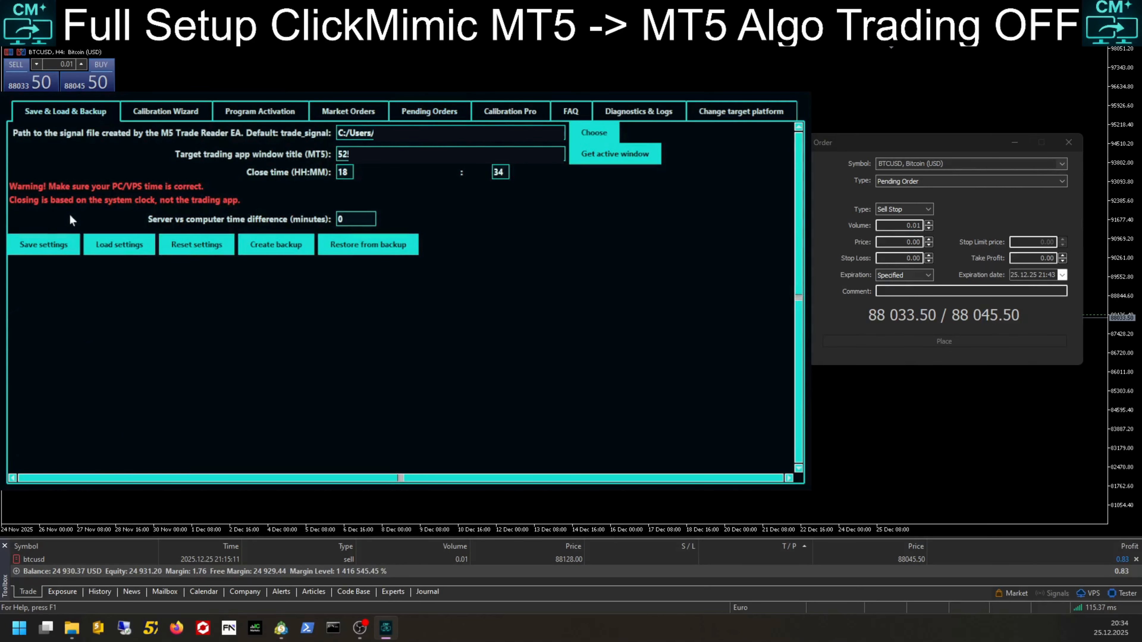
{"action": "left_click", "coordinate": [47, 246]}
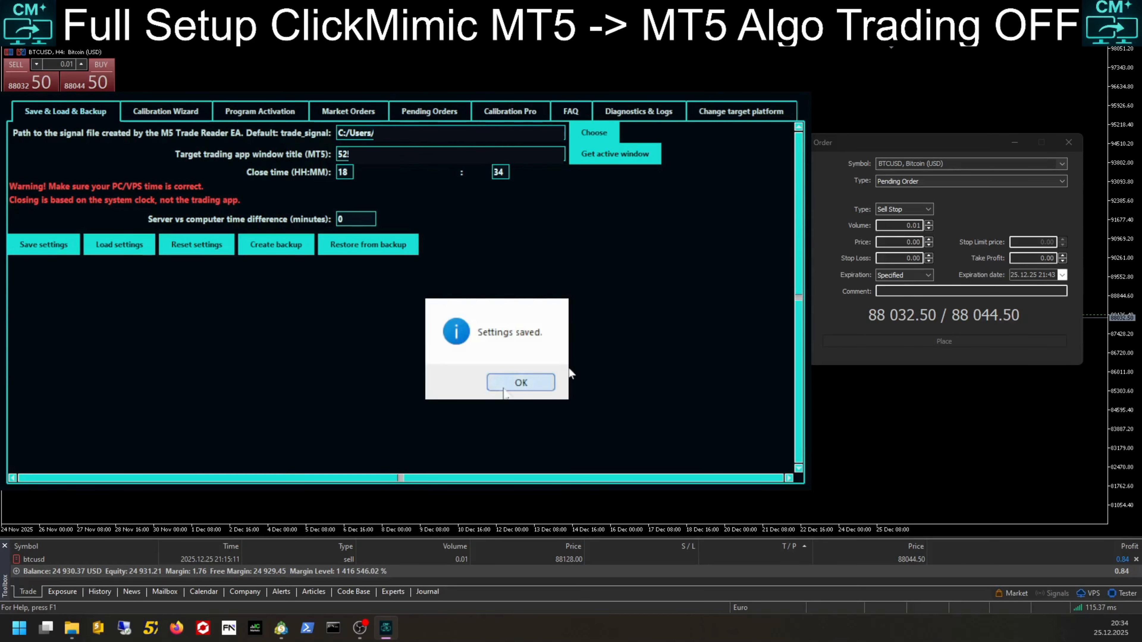